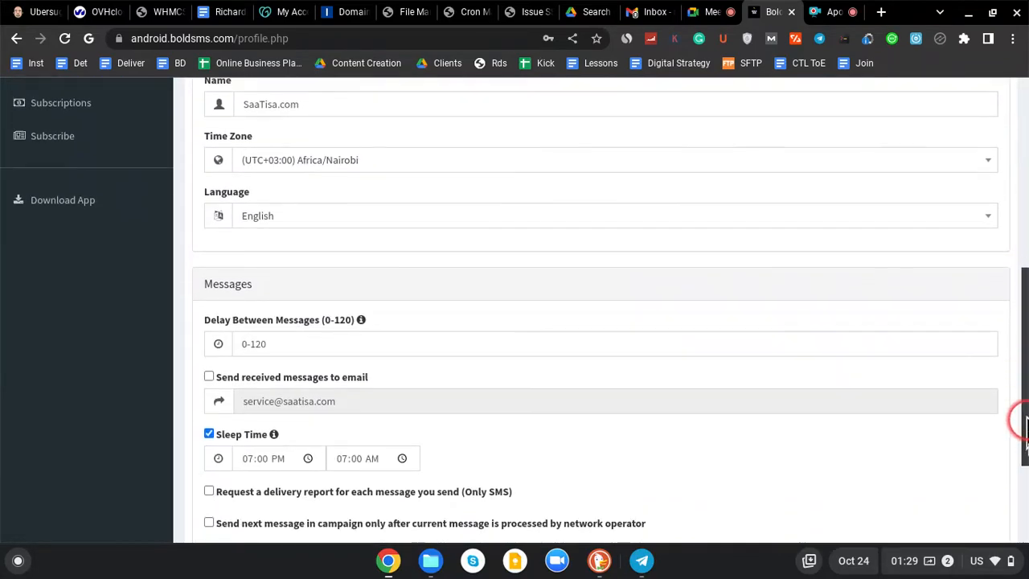
Set the delay between messages to 60-120 in the profile's Messages settings.
click(620, 246)
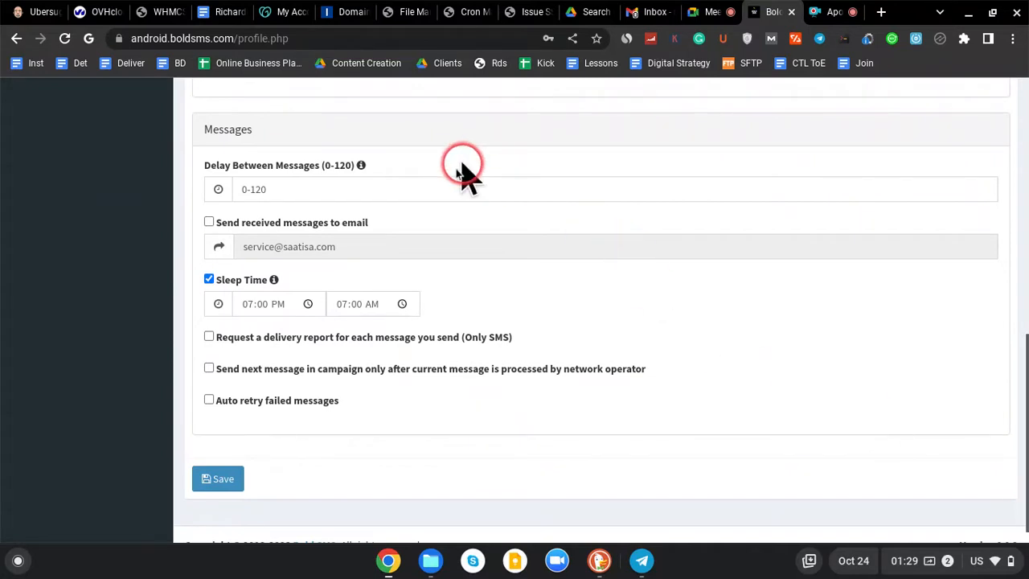
click(441, 187)
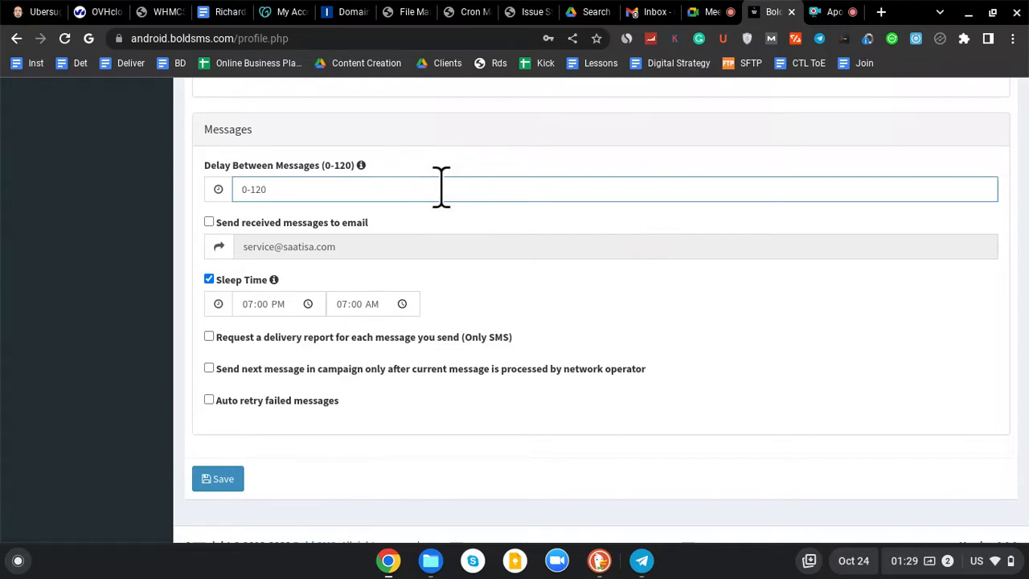
key(Left)
key(Left)
key(Left)
key(BackSpace)
key(BackSpace)
text(60)
Enable automatic retry of failed messages and save the profile settings.
click(308, 304)
click(210, 337)
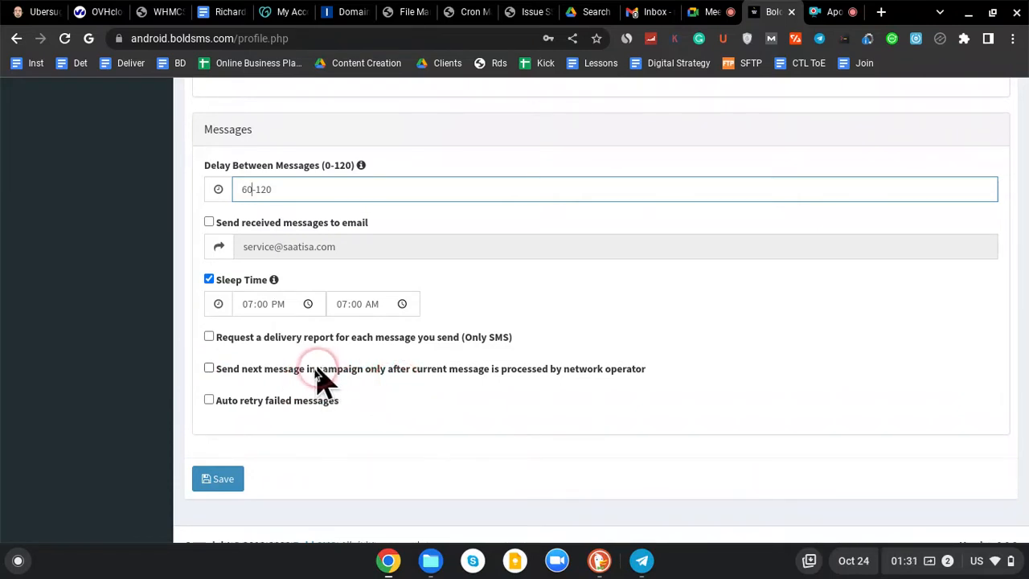
click(209, 401)
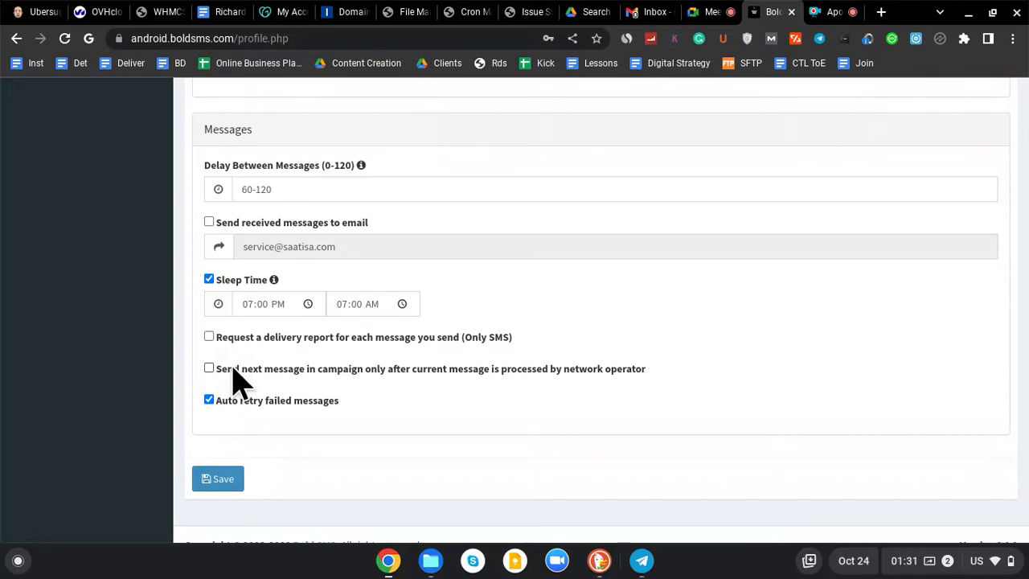
click(211, 478)
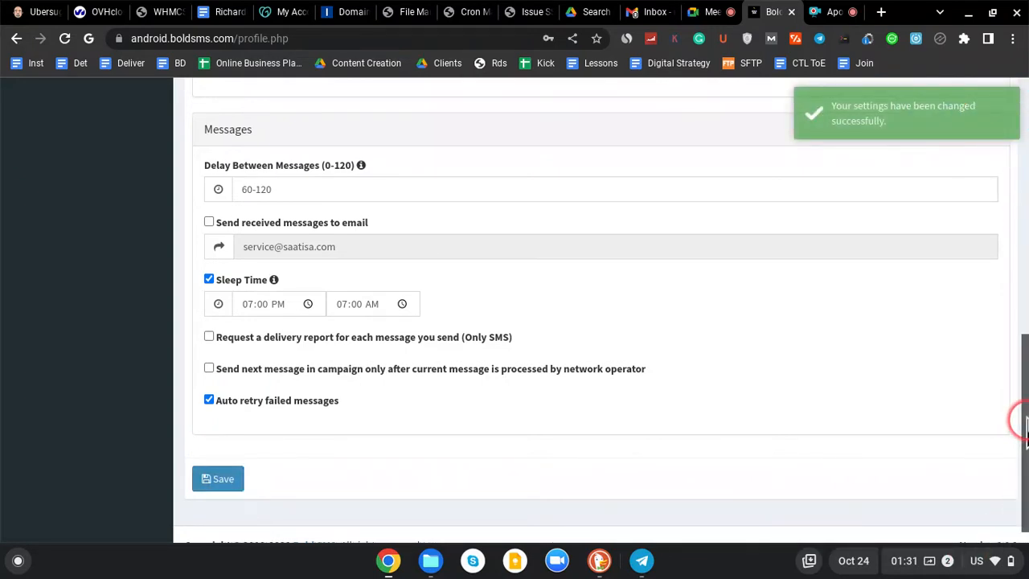
Review the connected devices list and the Blacklist page.
drag(1025, 420, 1027, 169)
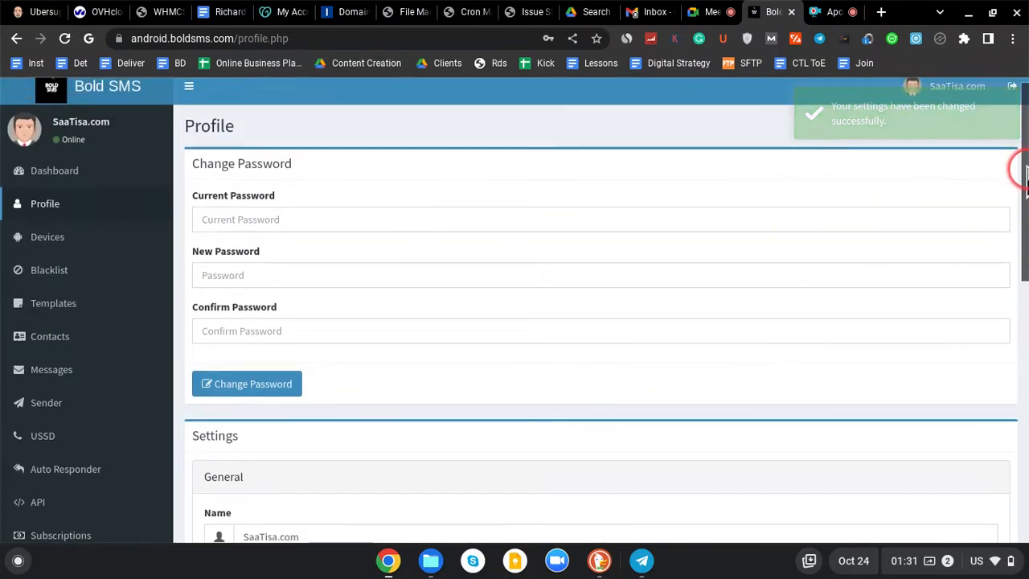
click(48, 237)
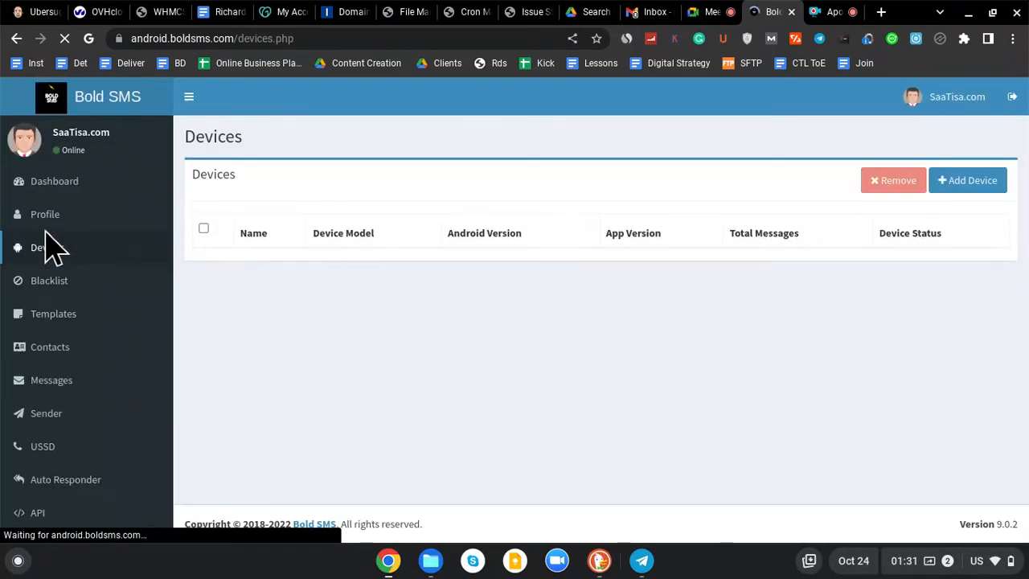
click(51, 282)
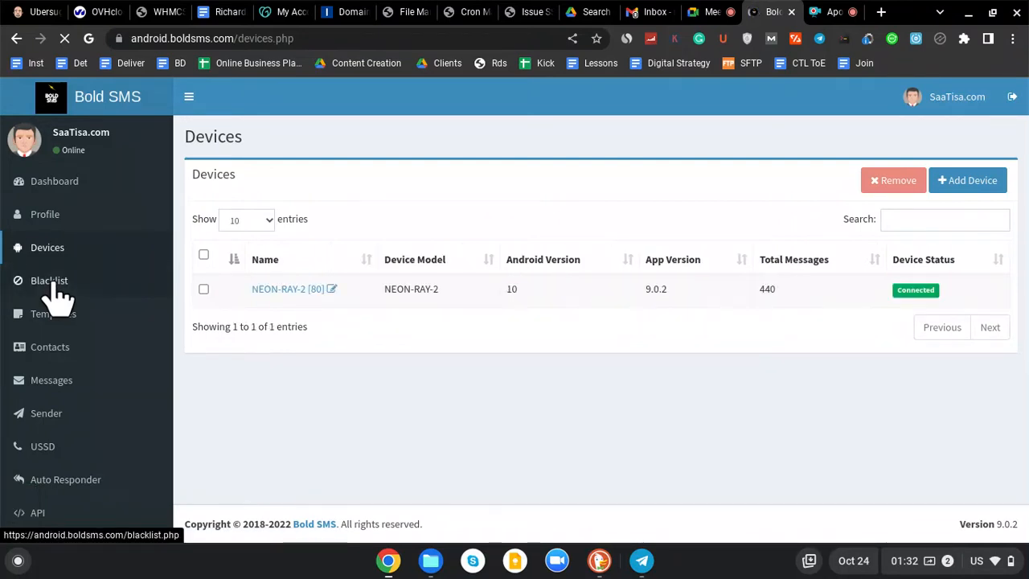
click(64, 281)
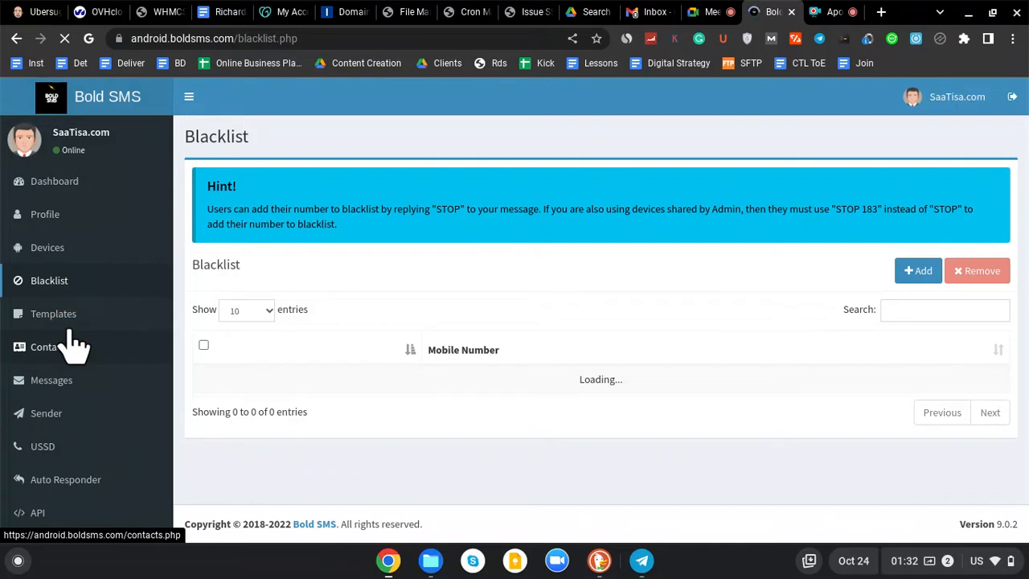
click(53, 356)
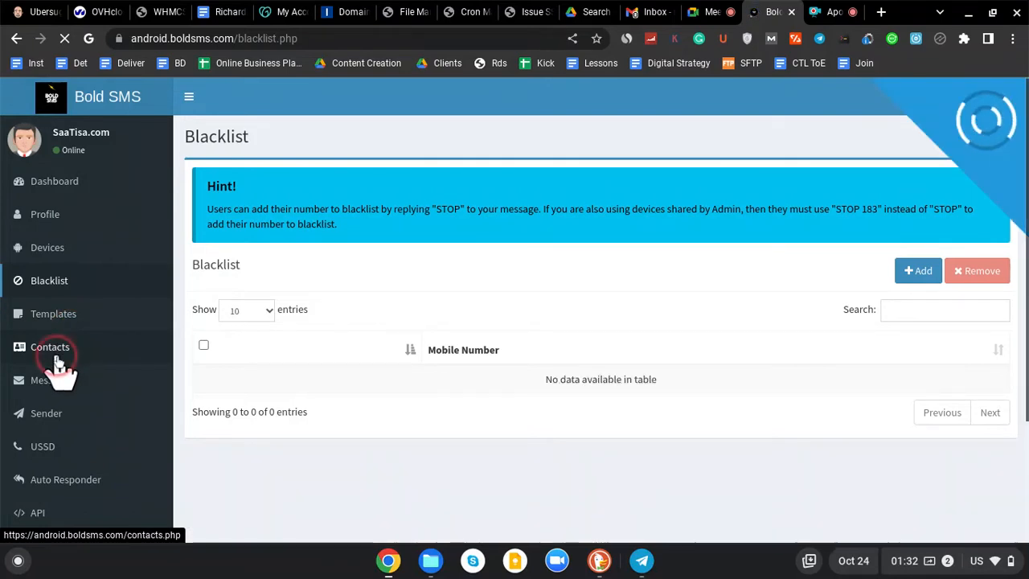
Start a new message template and name it "TTested".
click(71, 318)
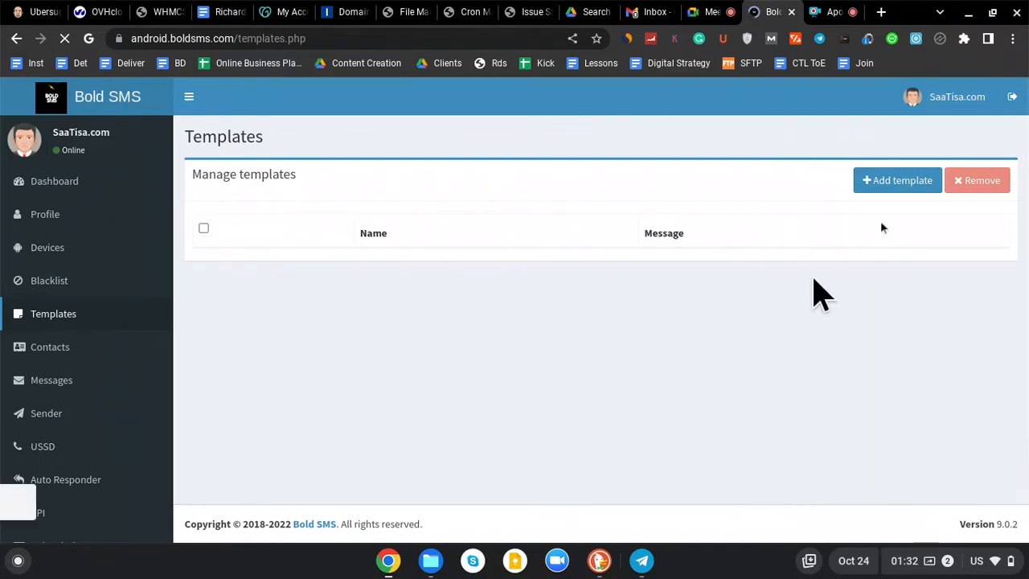
click(961, 200)
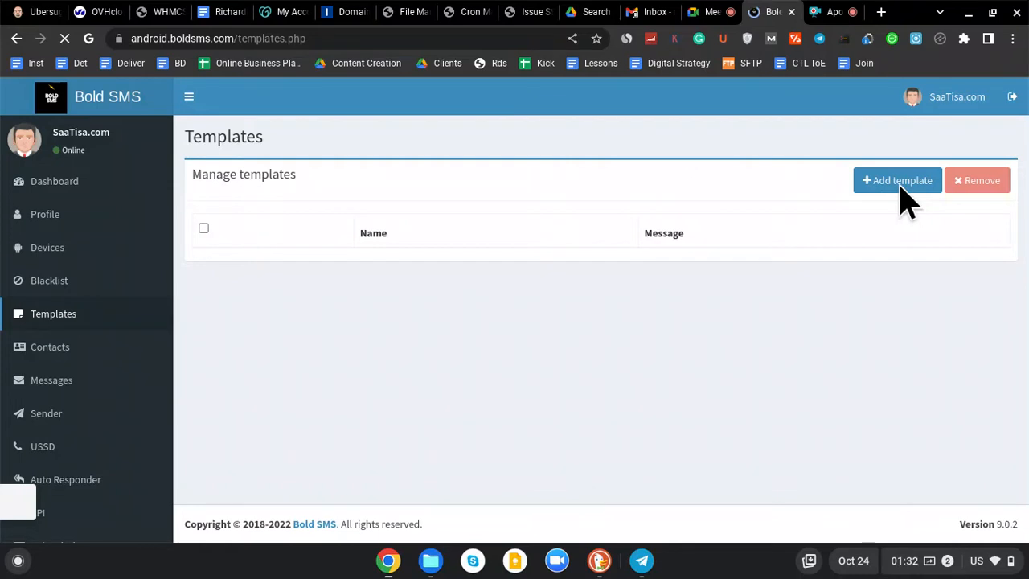
click(639, 206)
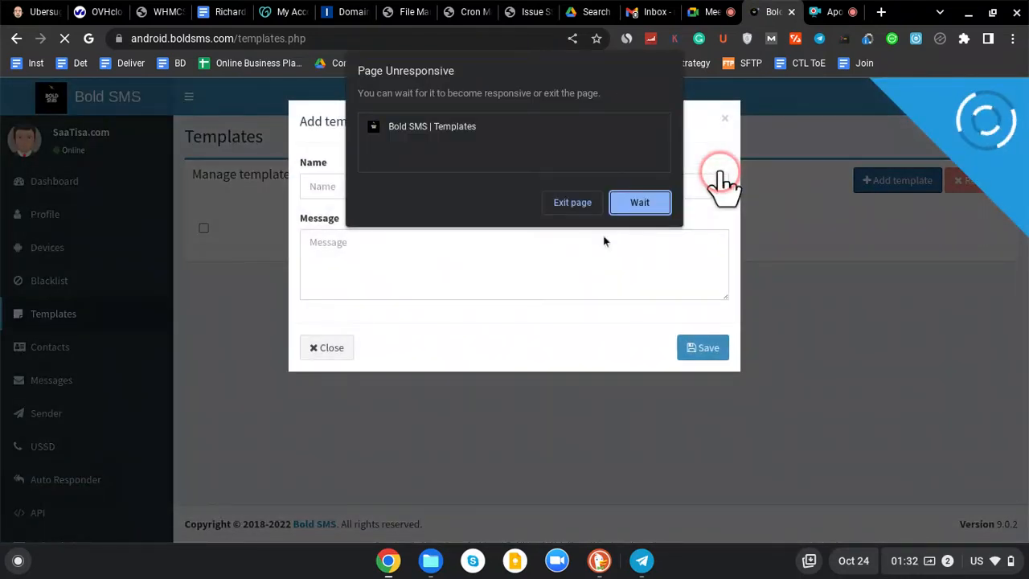
click(604, 241)
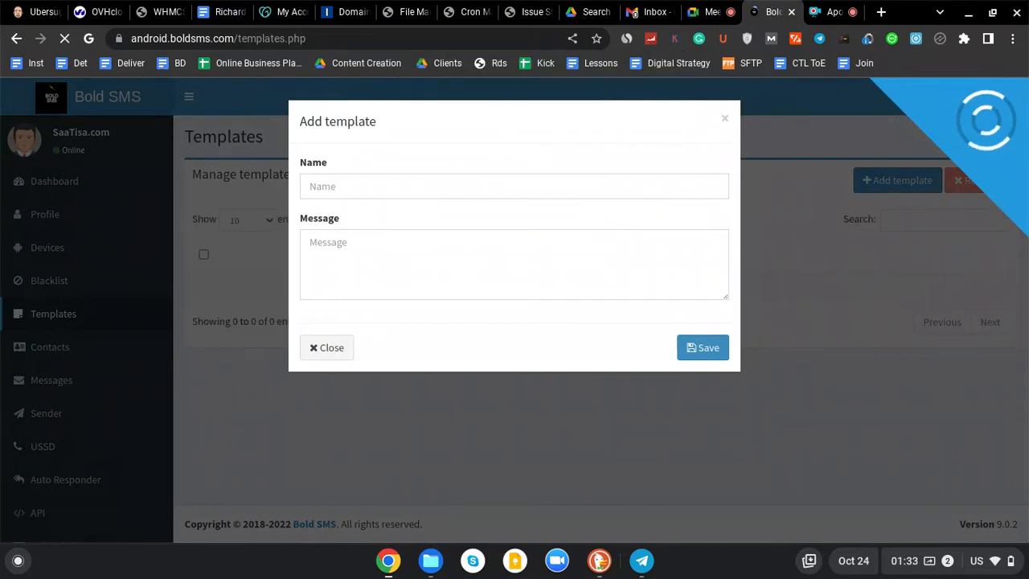
click(514, 186)
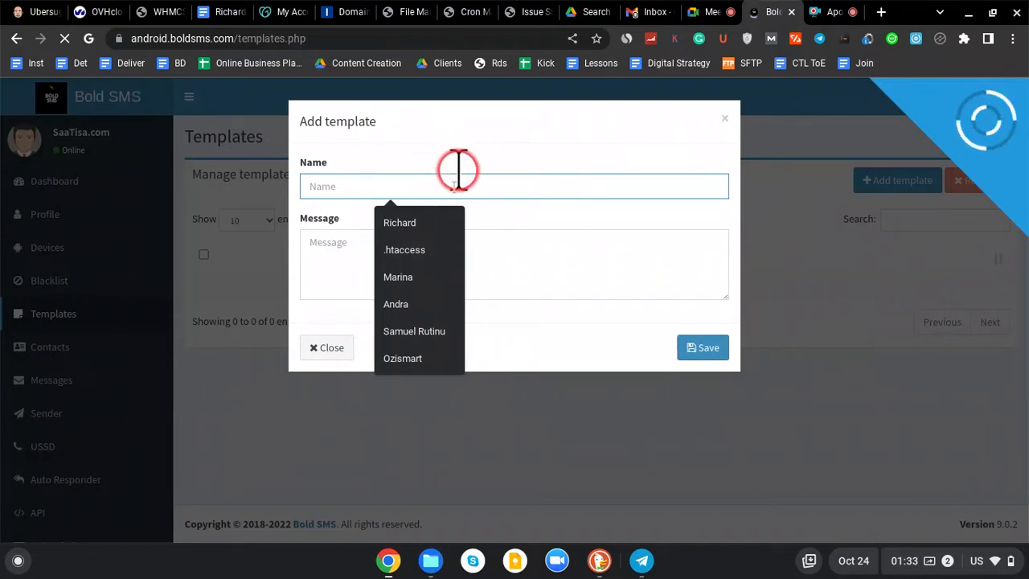
text(Ts)
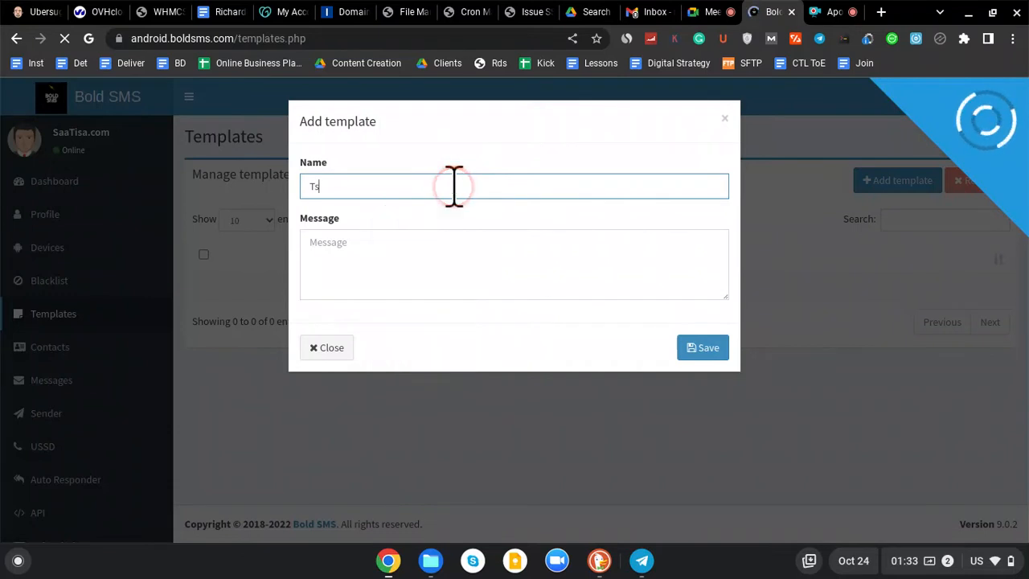
key(BackSpace)
text(Te)
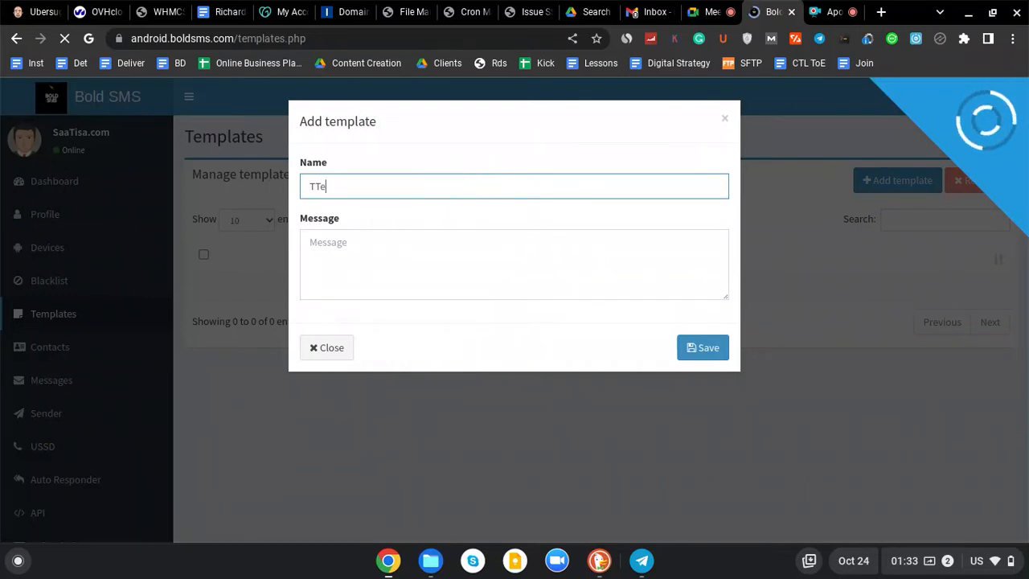
text(sted)
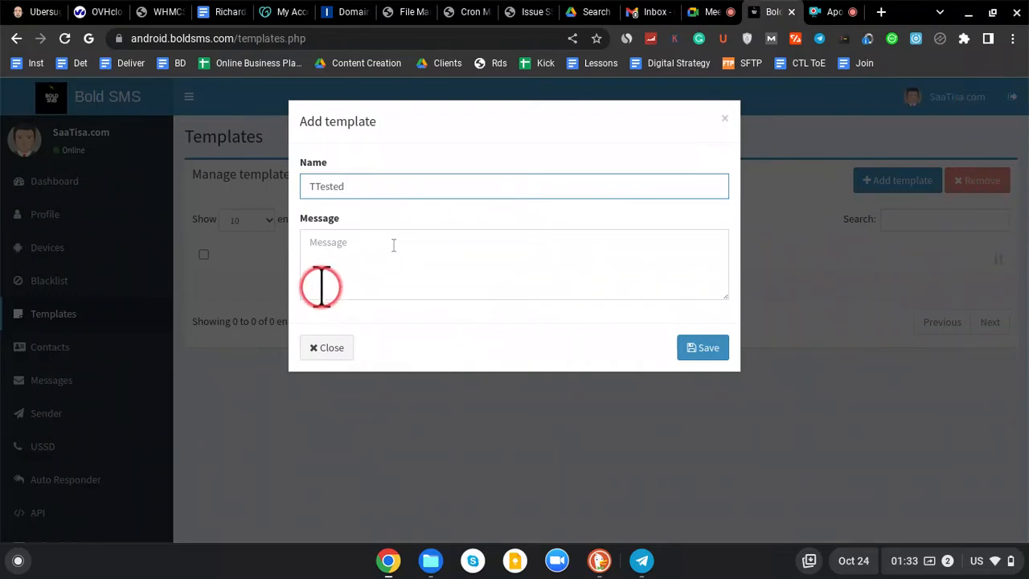
Enter the two-line template message "Hey %name%," and "Have you seen the latest record by TXM?", and save the template.
click(407, 238)
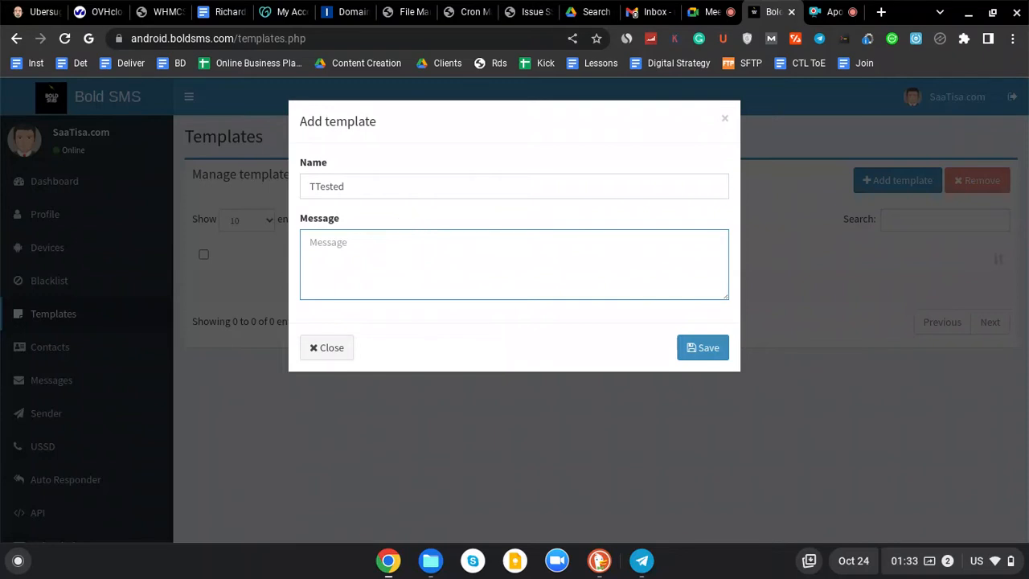
text(Hey)
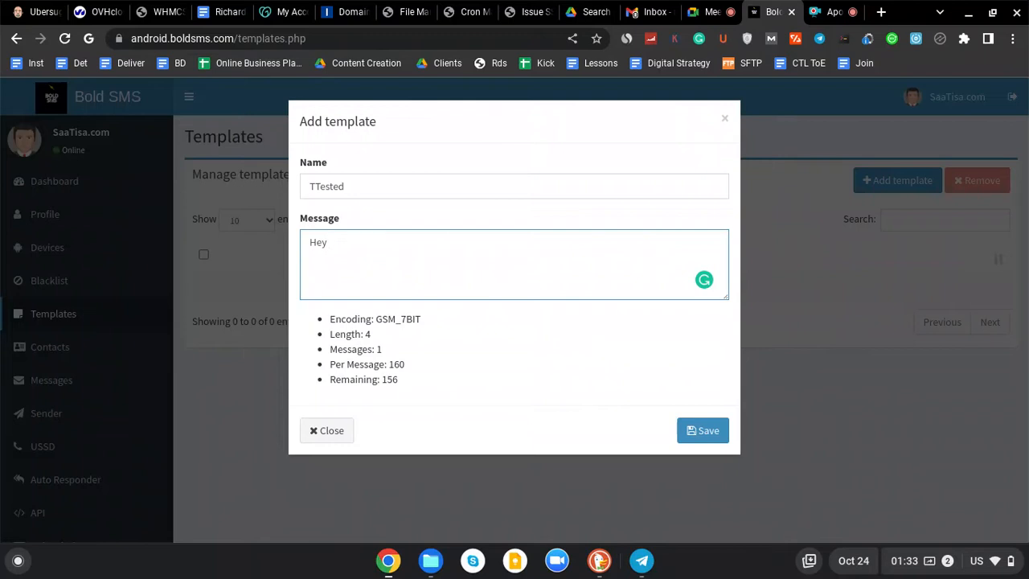
text(%name%, Have )
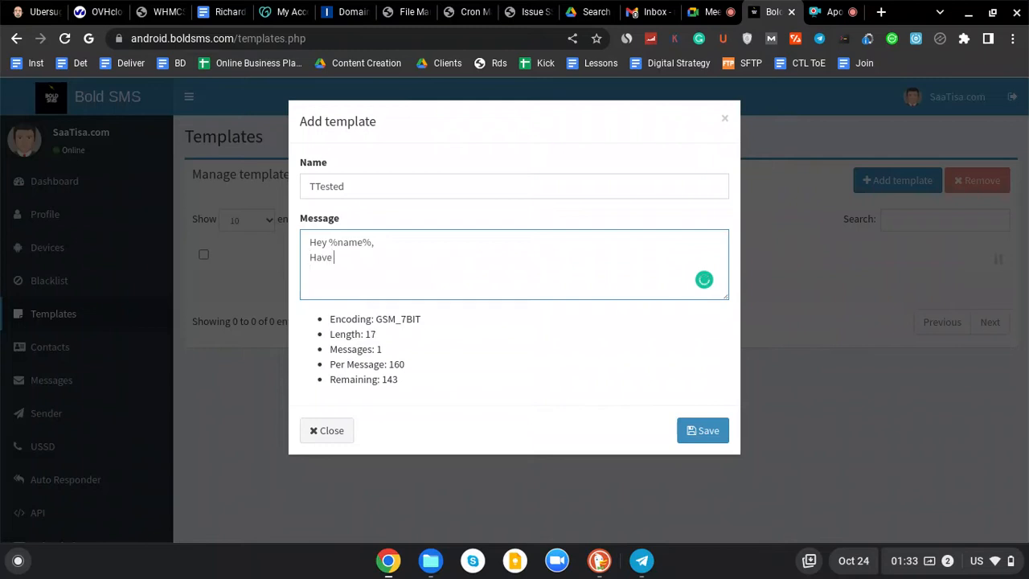
text(you seen the latest )
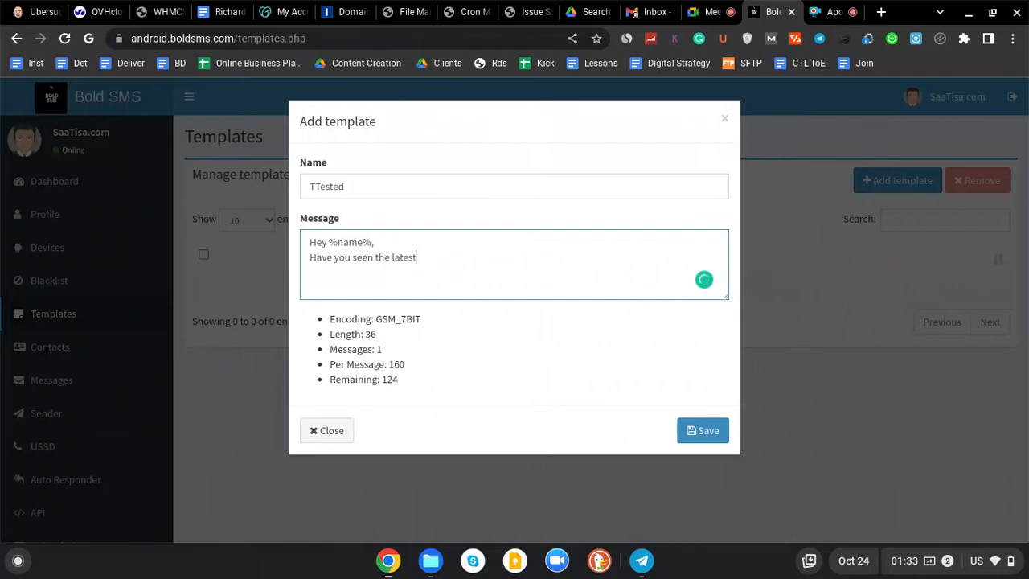
text(record by TXM)
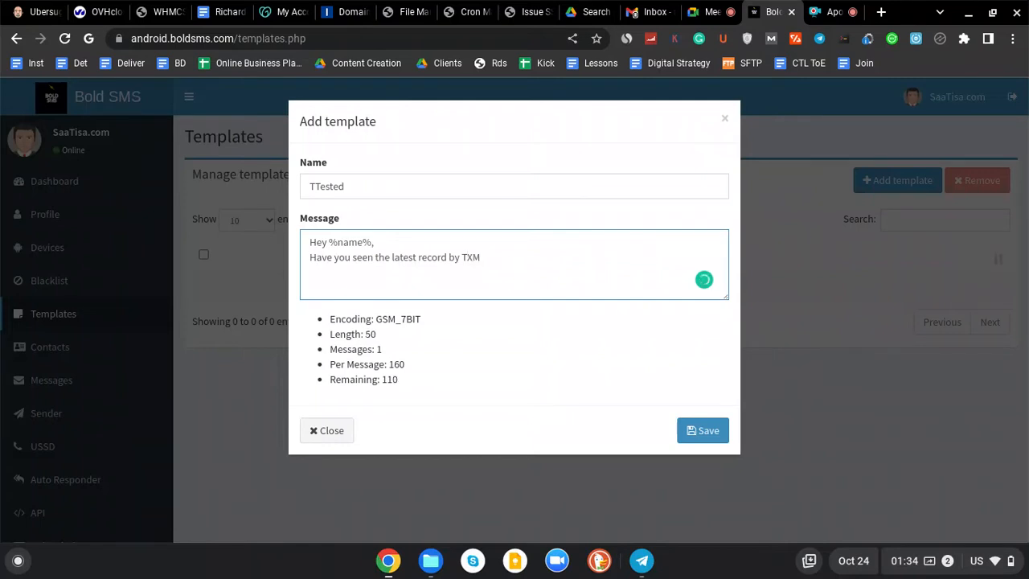
text(?)
click(703, 430)
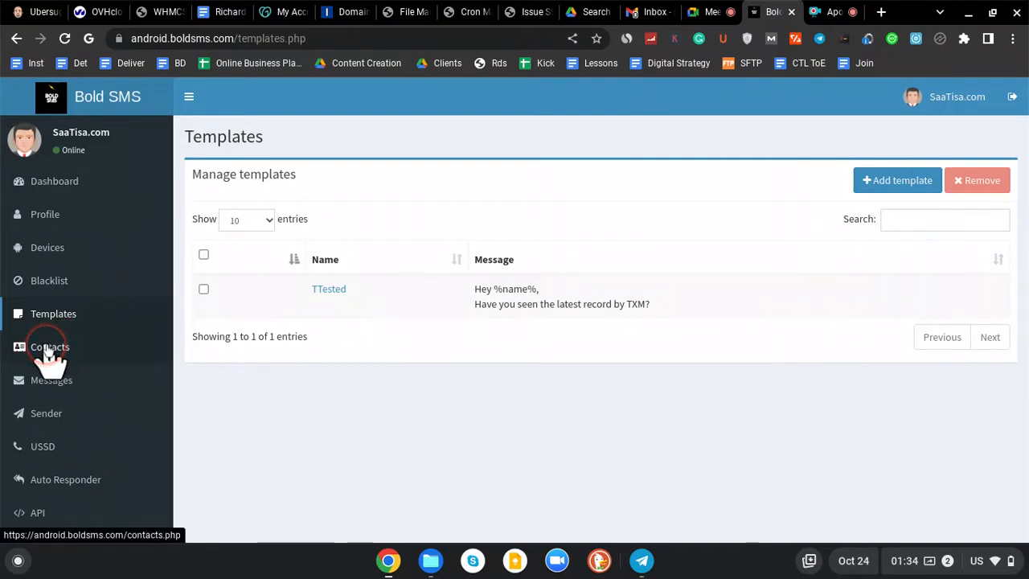
Create a new contacts list named "Tested".
click(50, 353)
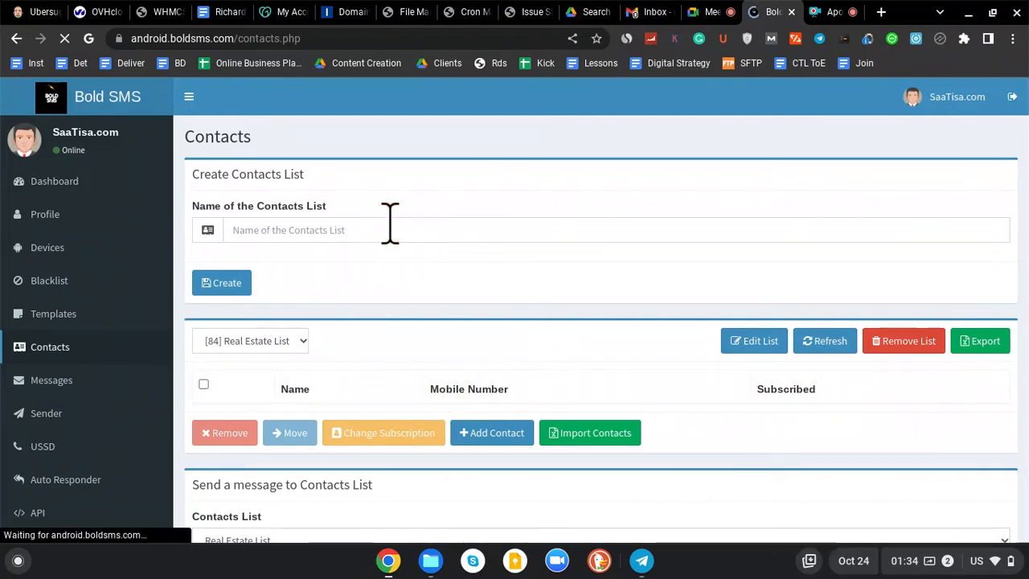
click(313, 231)
text(Tes)
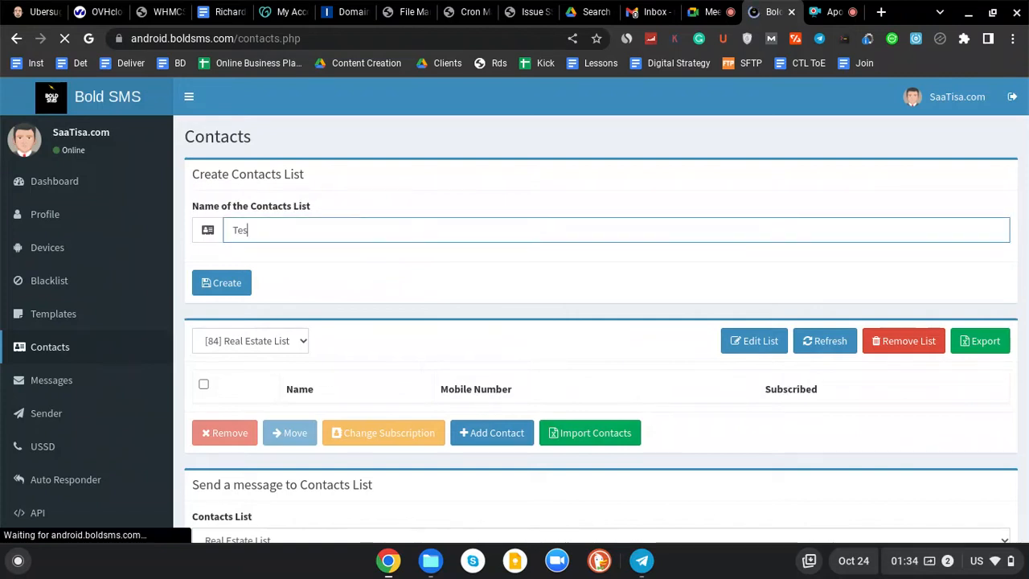
text(ted)
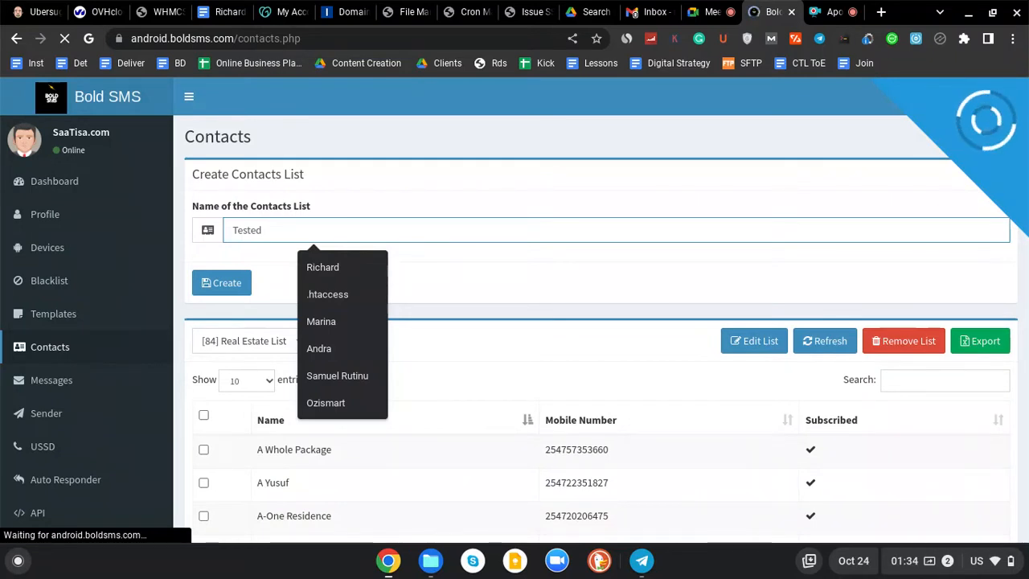
click(234, 285)
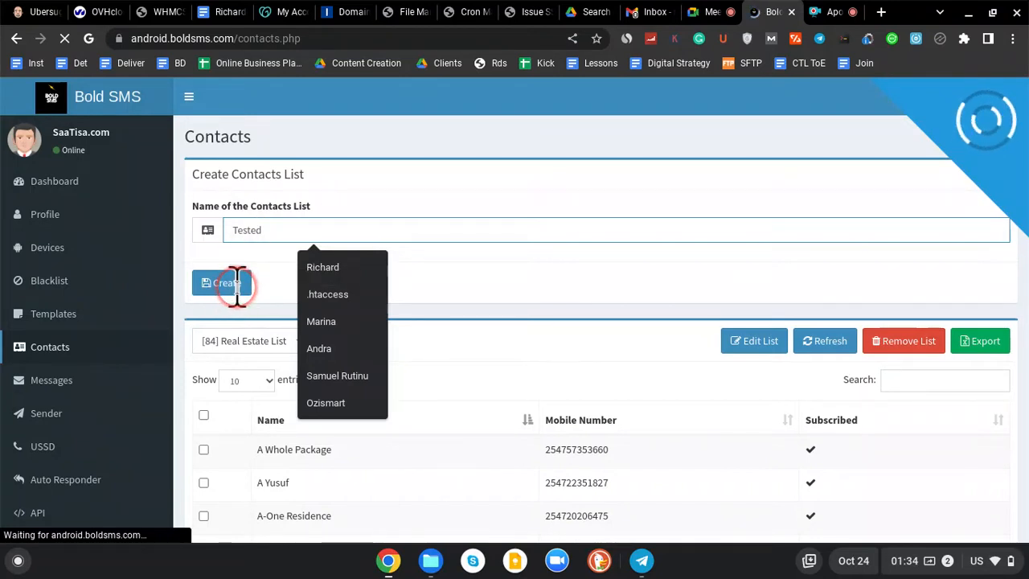
click(235, 288)
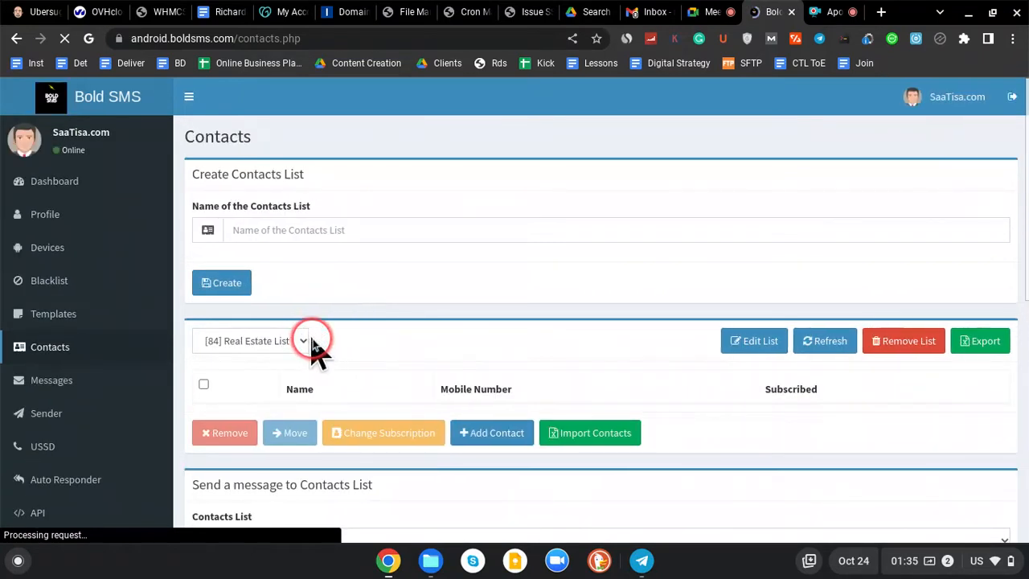
Switch to the Tested contacts list and download the example Excel file for importing contacts.
click(291, 344)
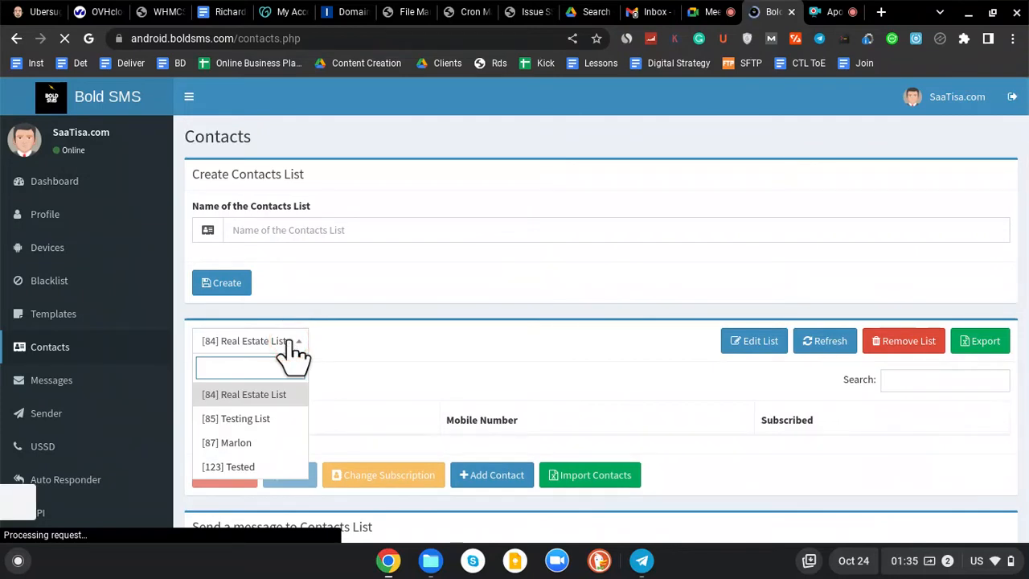
click(256, 469)
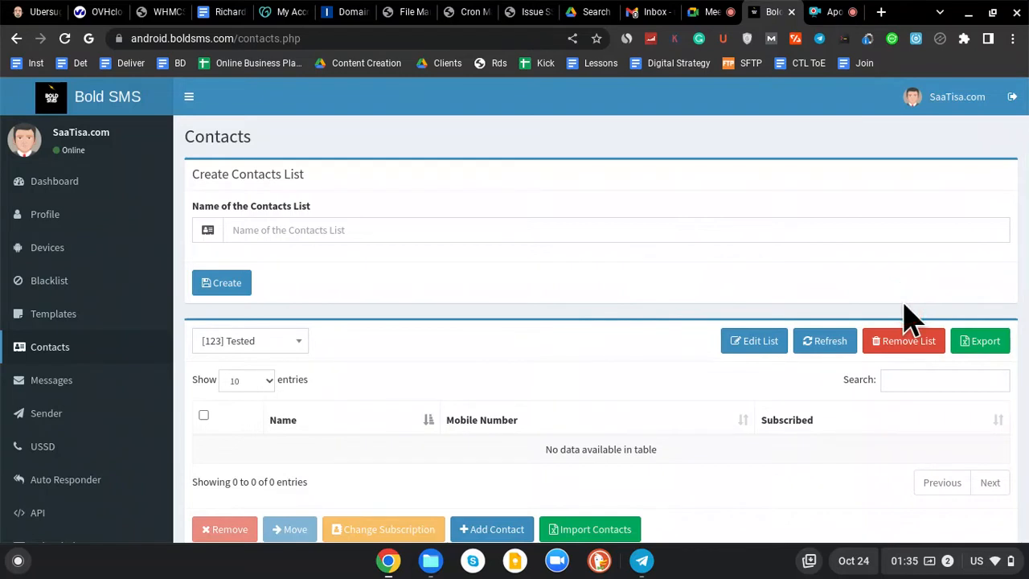
scroll(816, 383, down, 2)
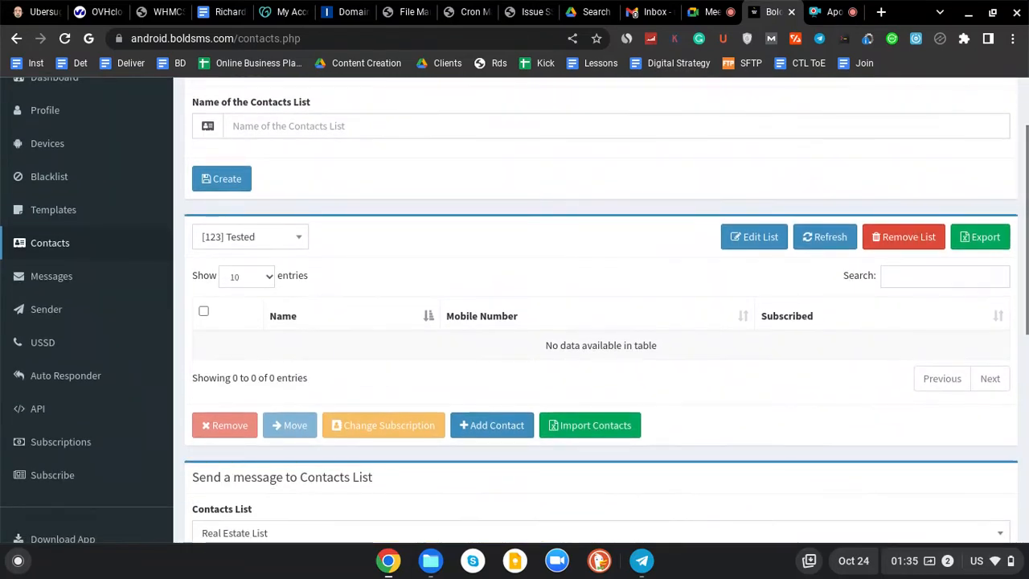
click(599, 428)
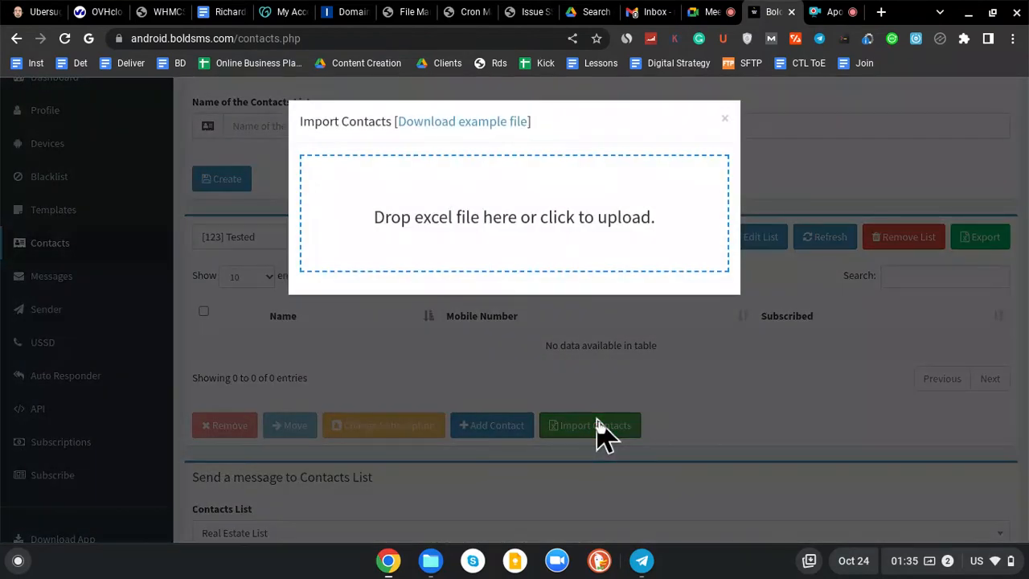
click(487, 129)
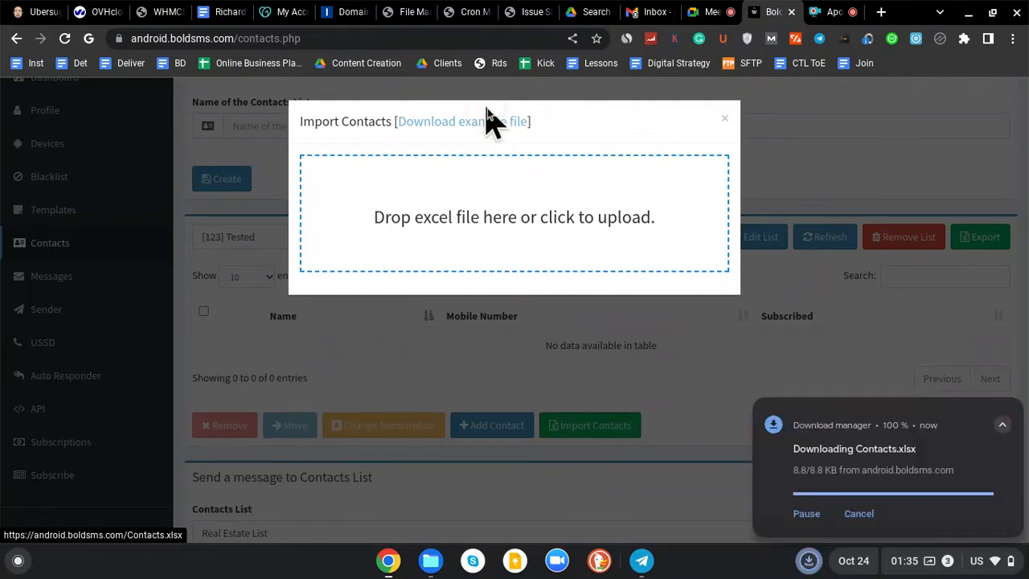
click(846, 461)
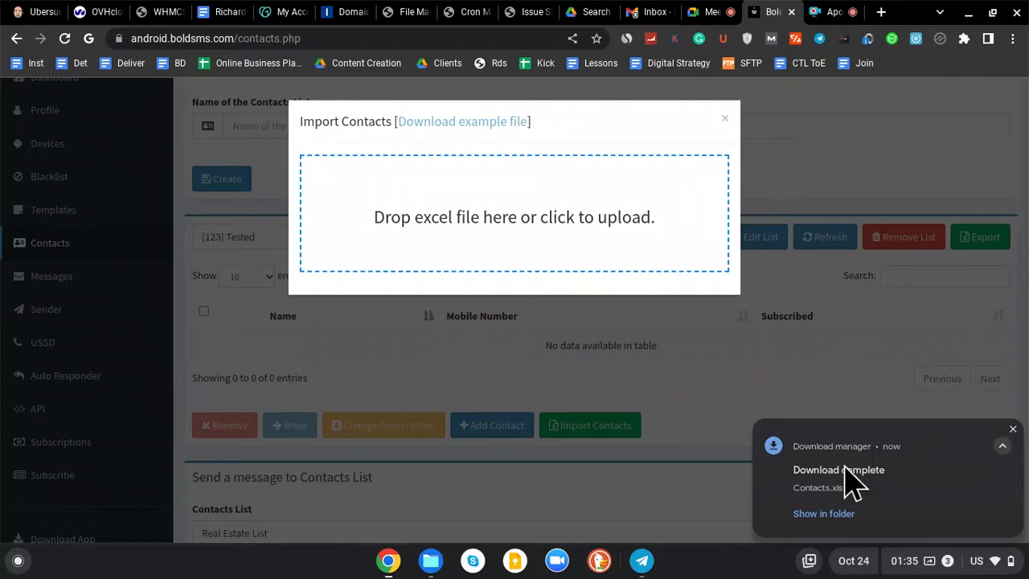
Open the downloaded Contacts.xlsx and examine its Name and Mobile Number columns and the sample rows.
click(845, 468)
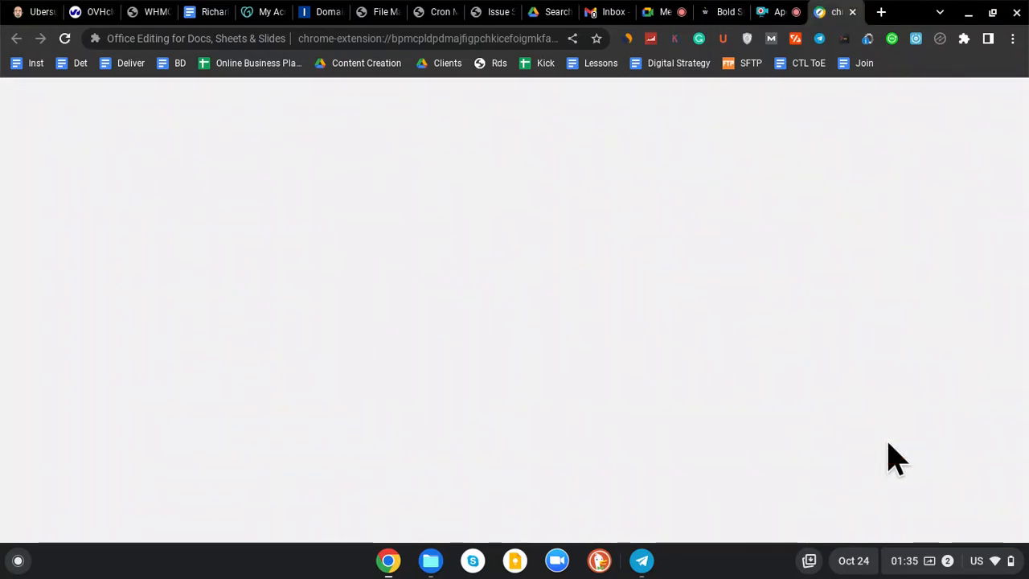
click(889, 444)
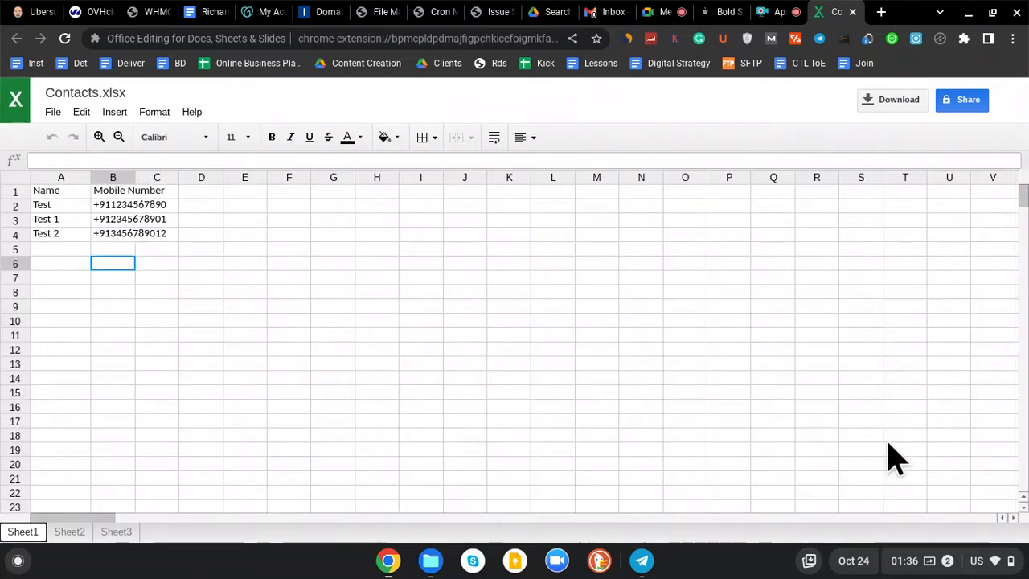
click(76, 193)
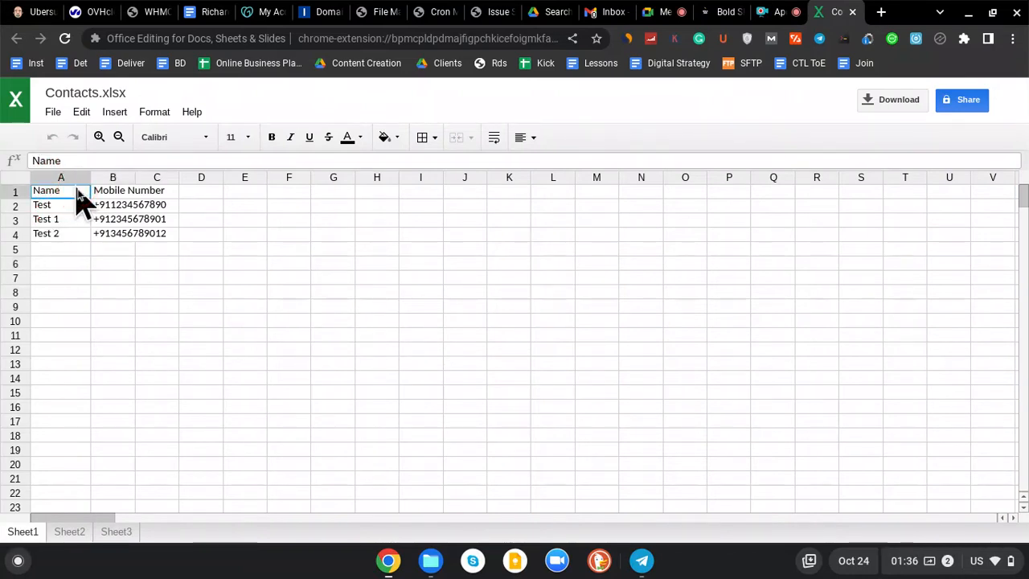
click(16, 193)
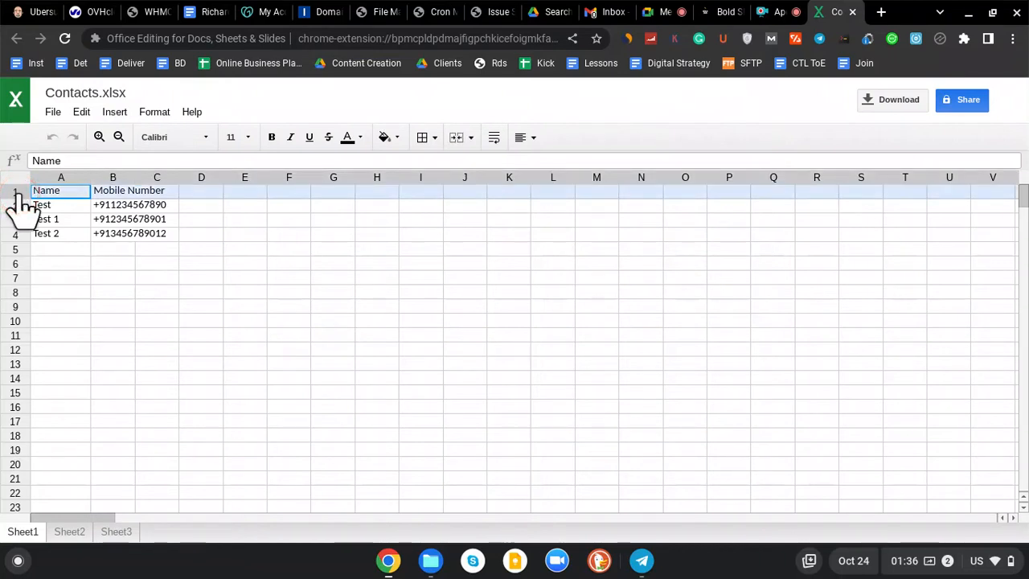
click(155, 206)
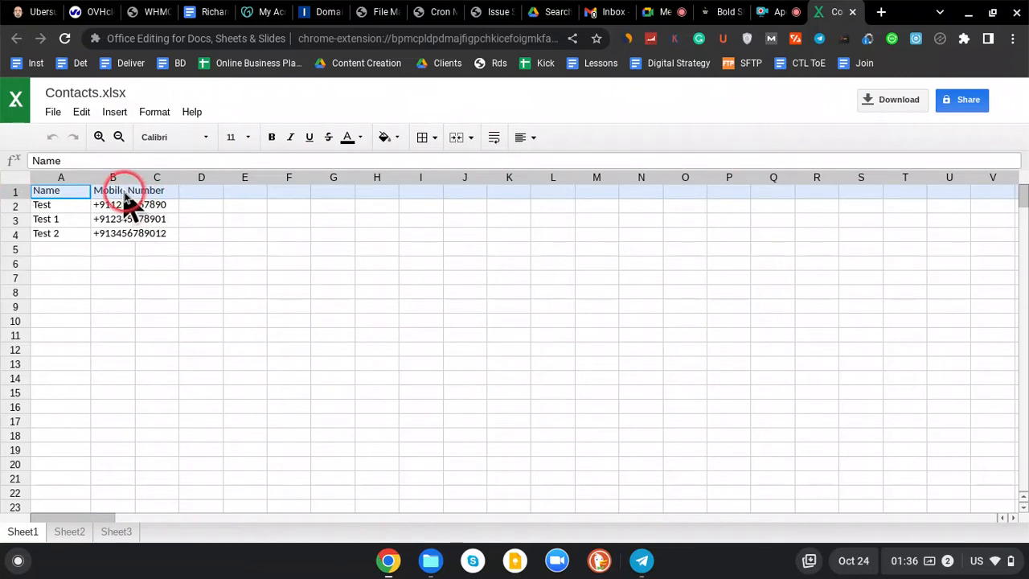
click(121, 192)
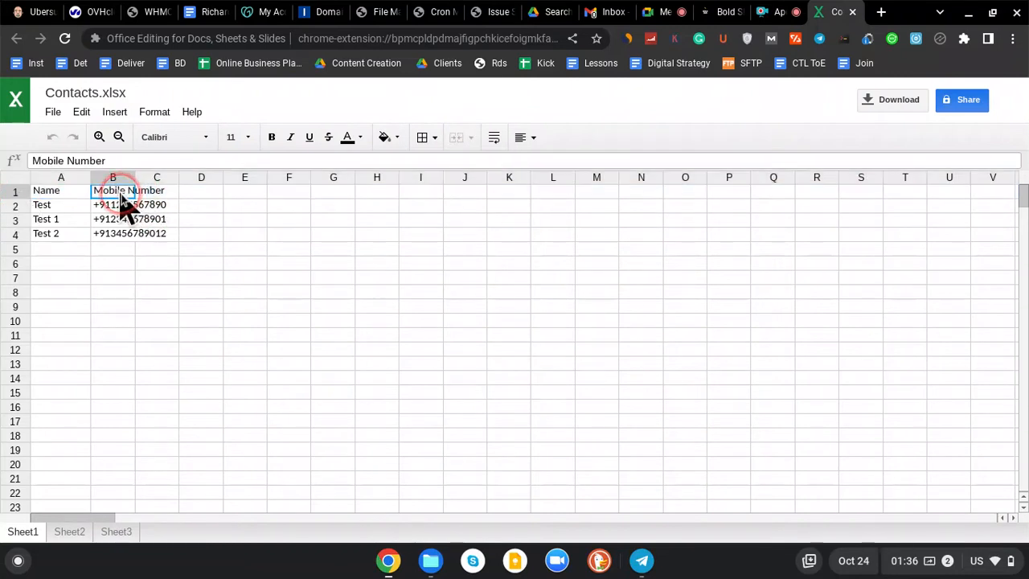
click(64, 177)
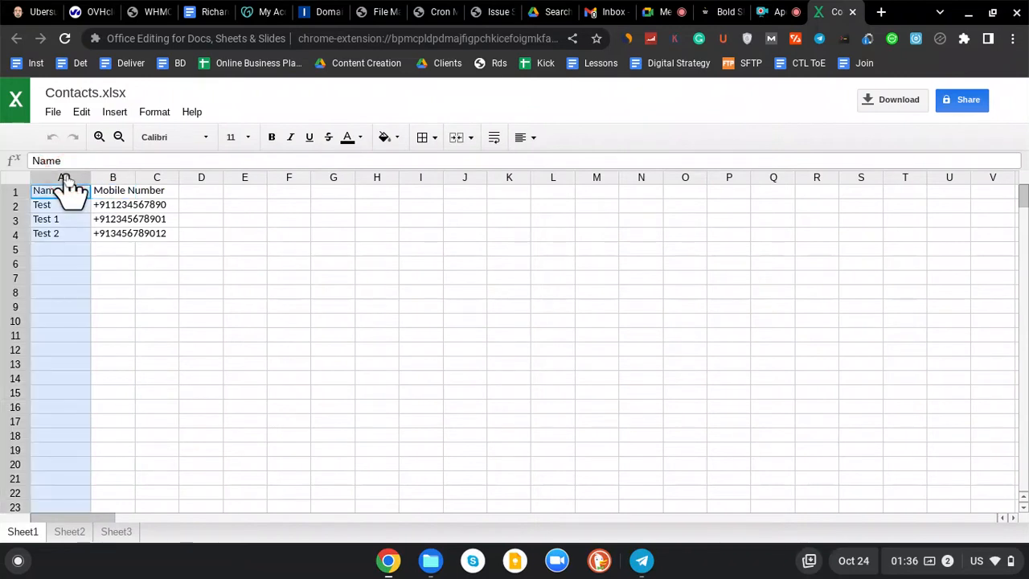
click(166, 217)
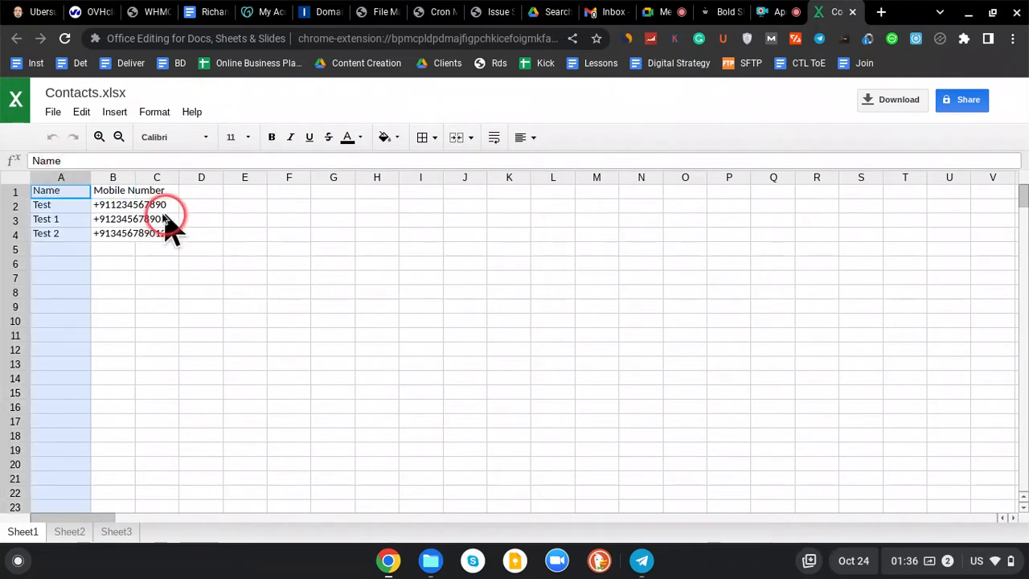
click(116, 211)
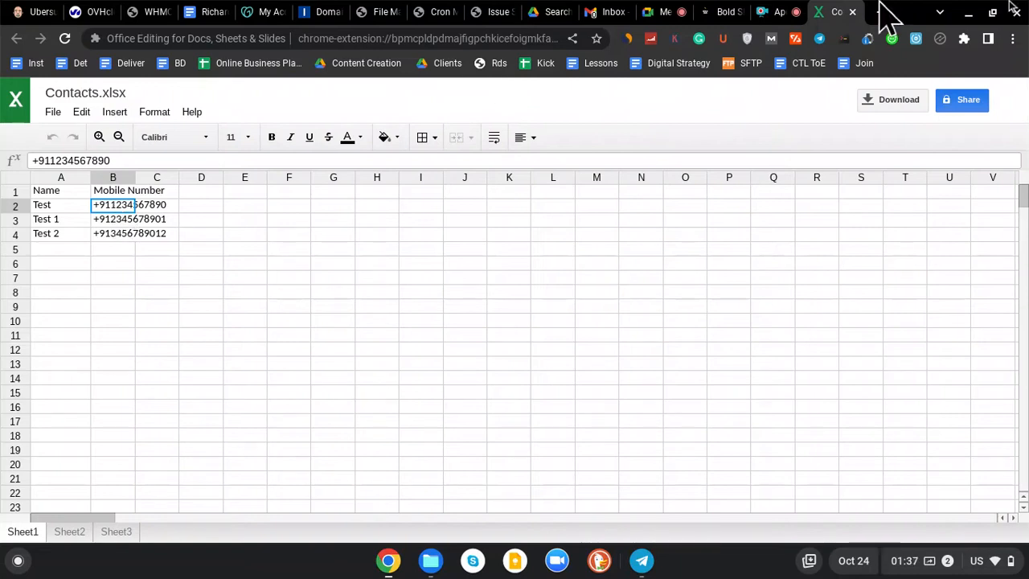
Return to the Bold SMS contacts page, close the contact import dialog, and choose to wait for the unresponsive System UI.
click(723, 13)
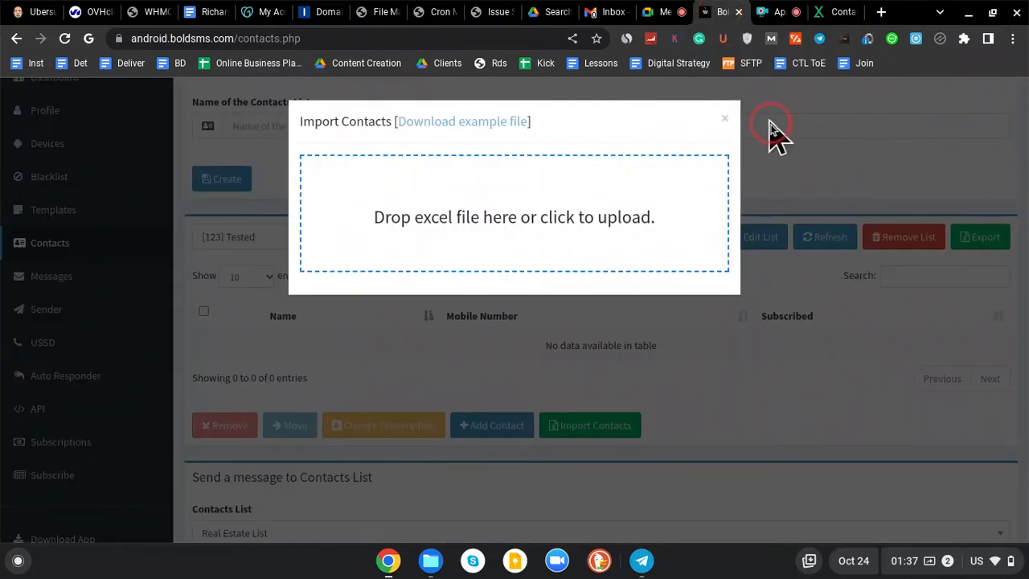
click(725, 122)
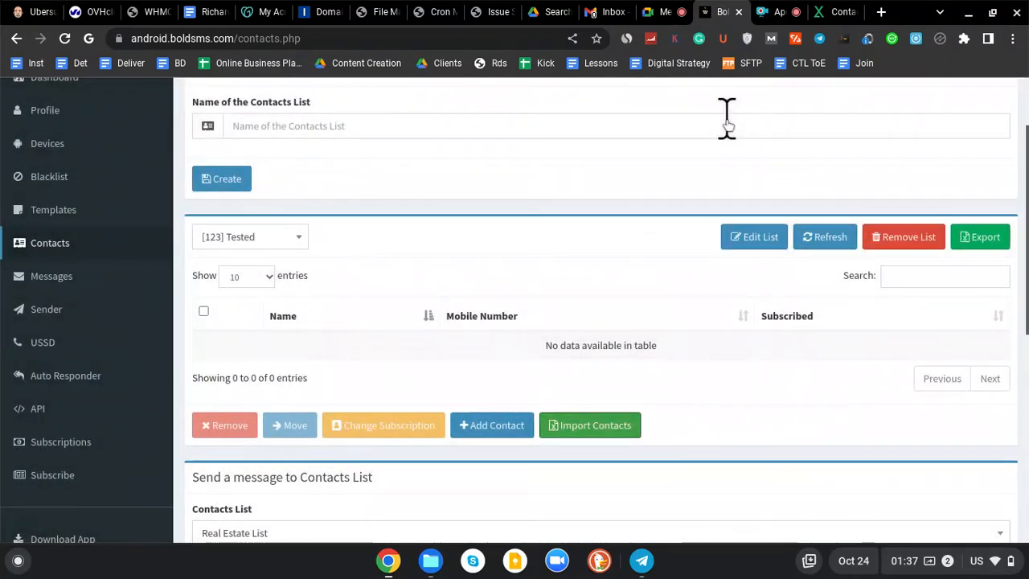
click(434, 233)
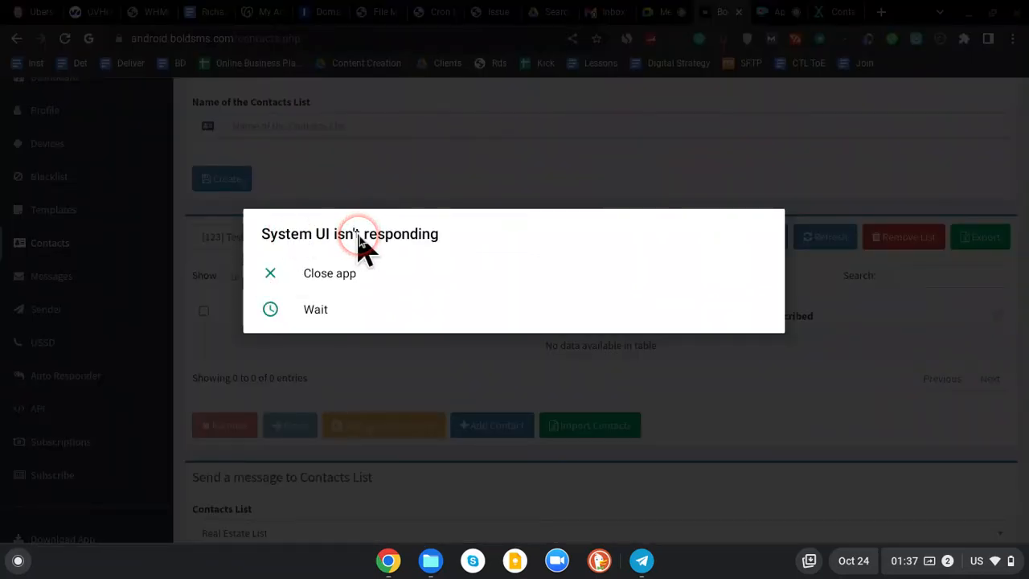
click(320, 314)
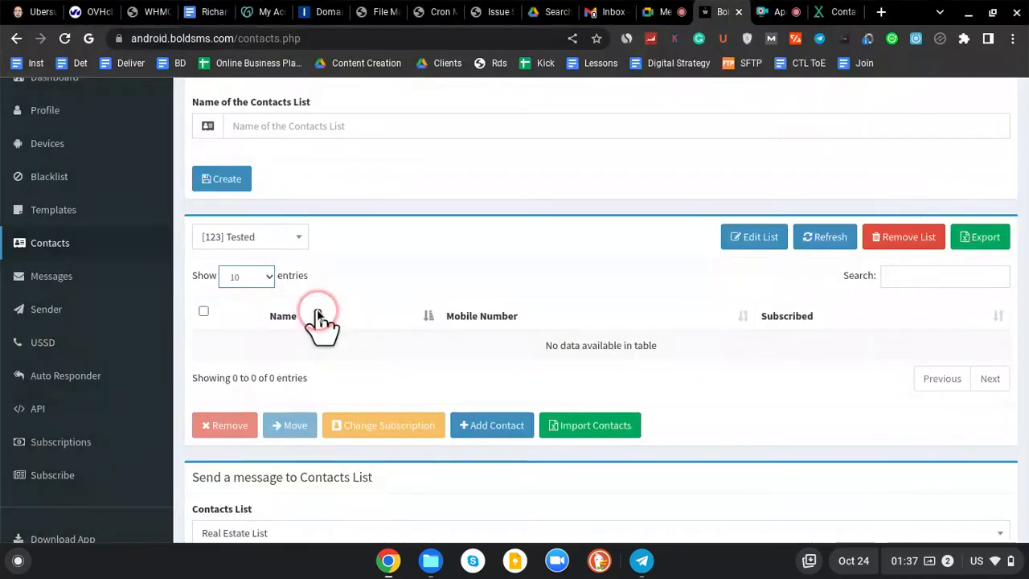
Show the Real Estate List and look through its contacts and the options below the table.
click(298, 242)
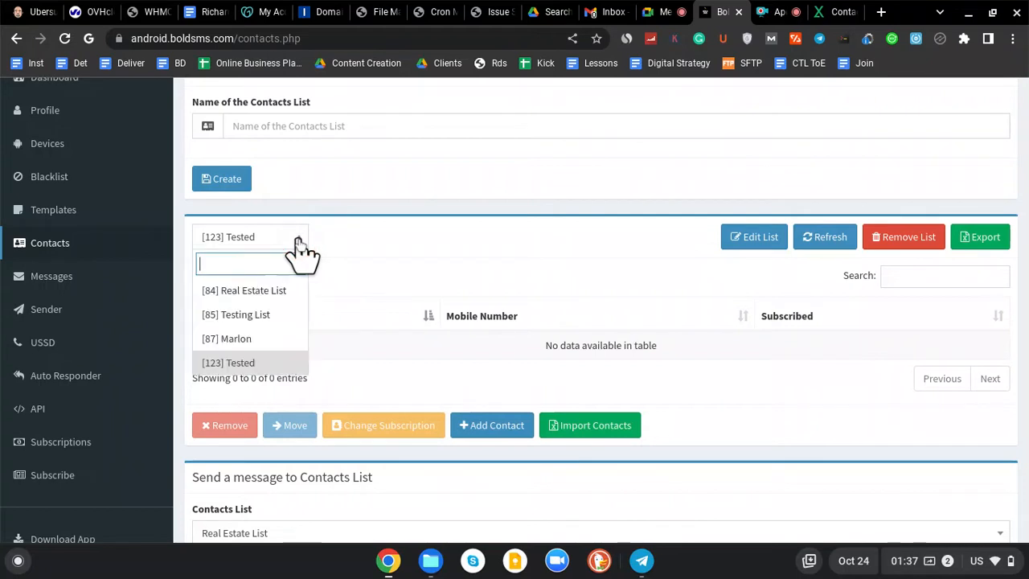
click(264, 293)
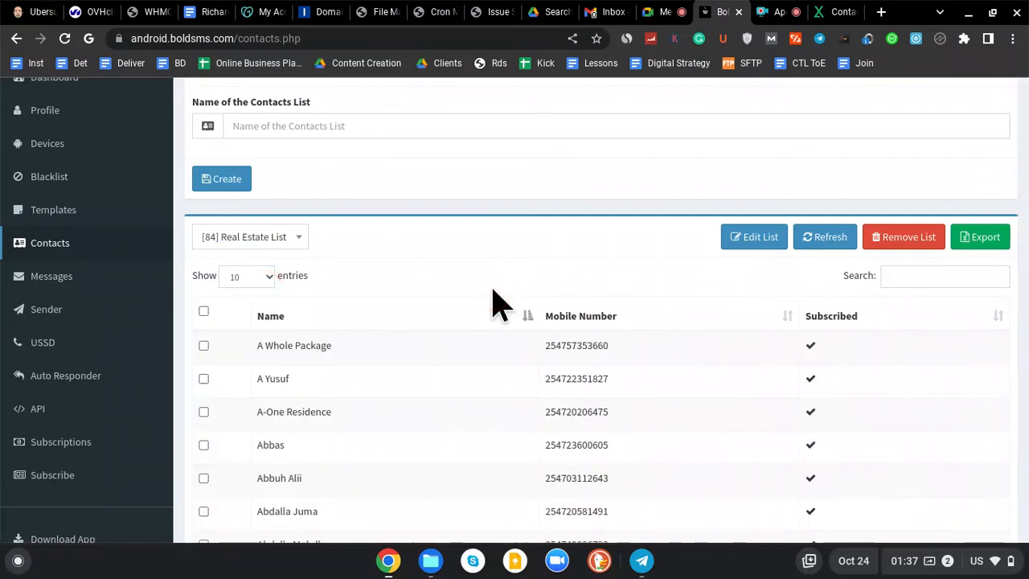
scroll(496, 299, down, 2)
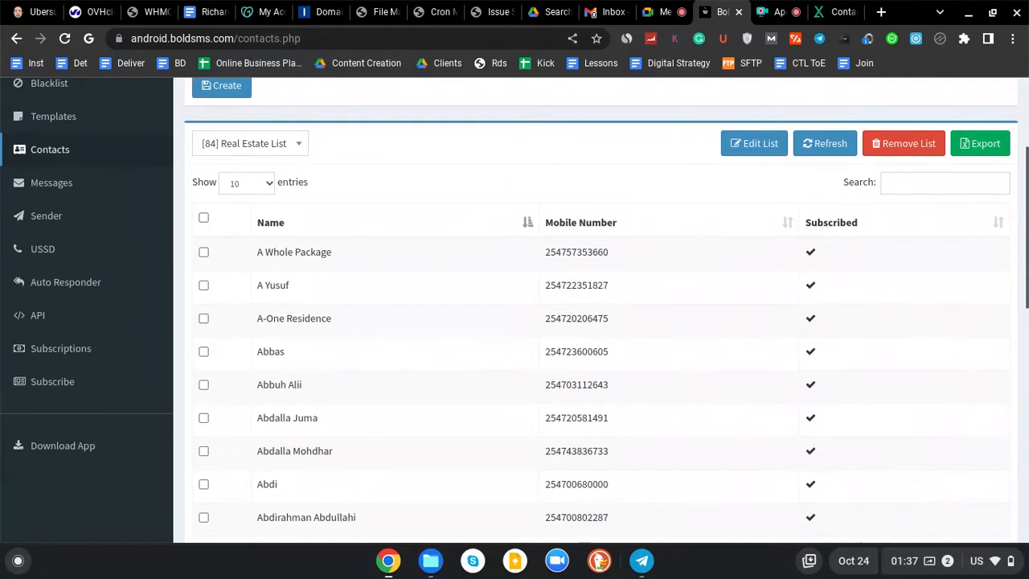
scroll(514, 311, down, 1)
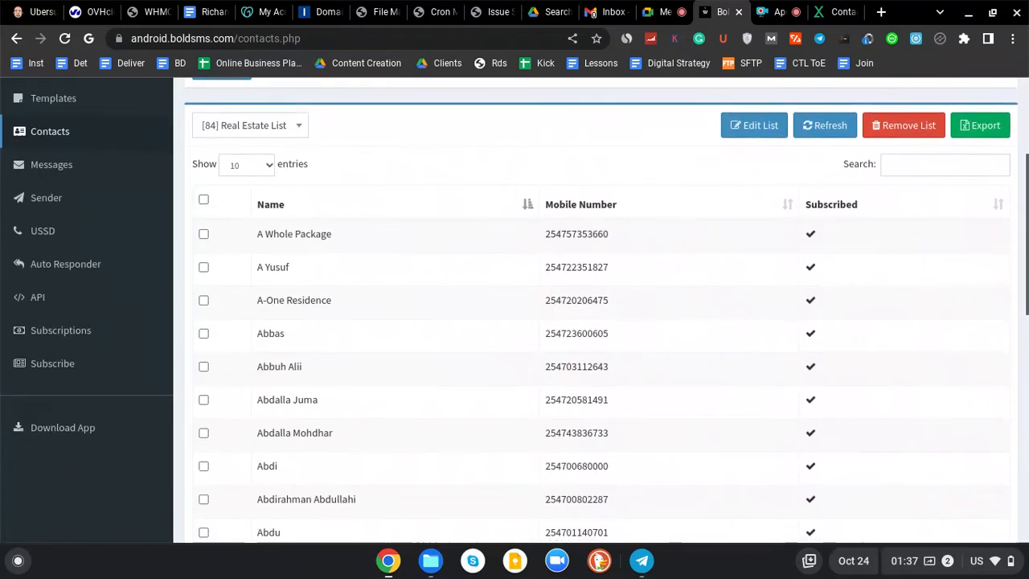
scroll(601, 314, down, 5)
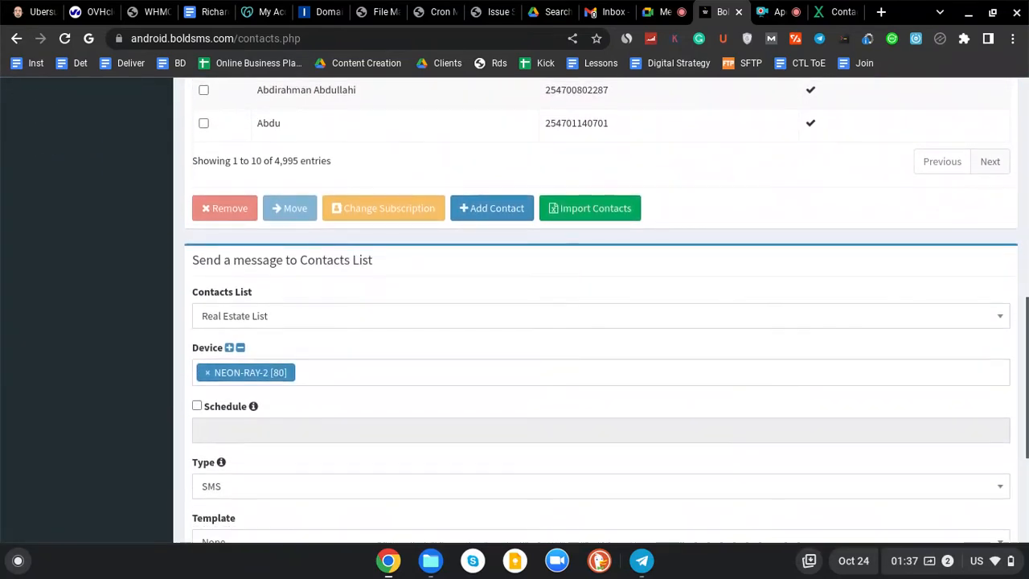
scroll(606, 314, up, 1)
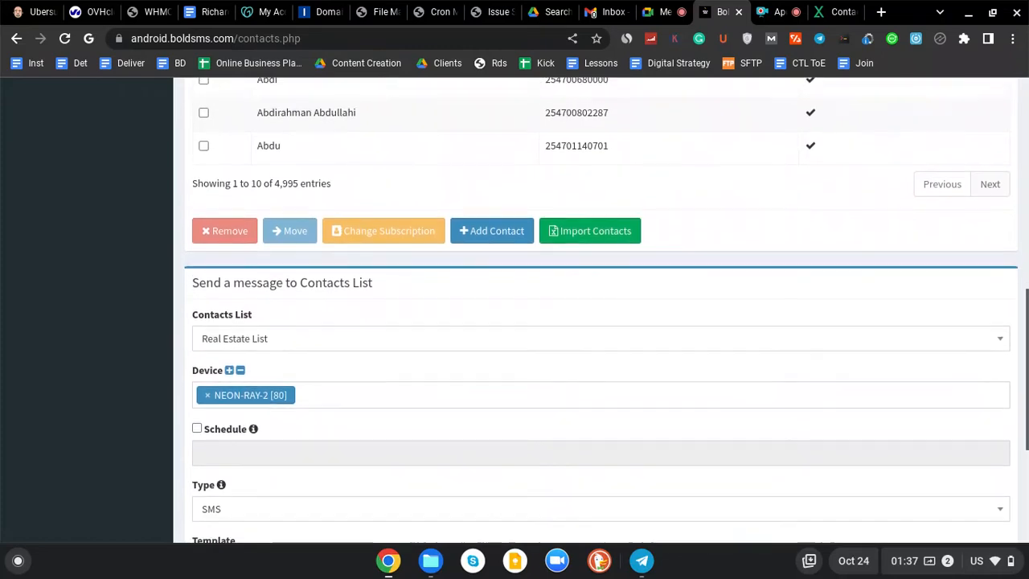
scroll(600, 311, up, 2)
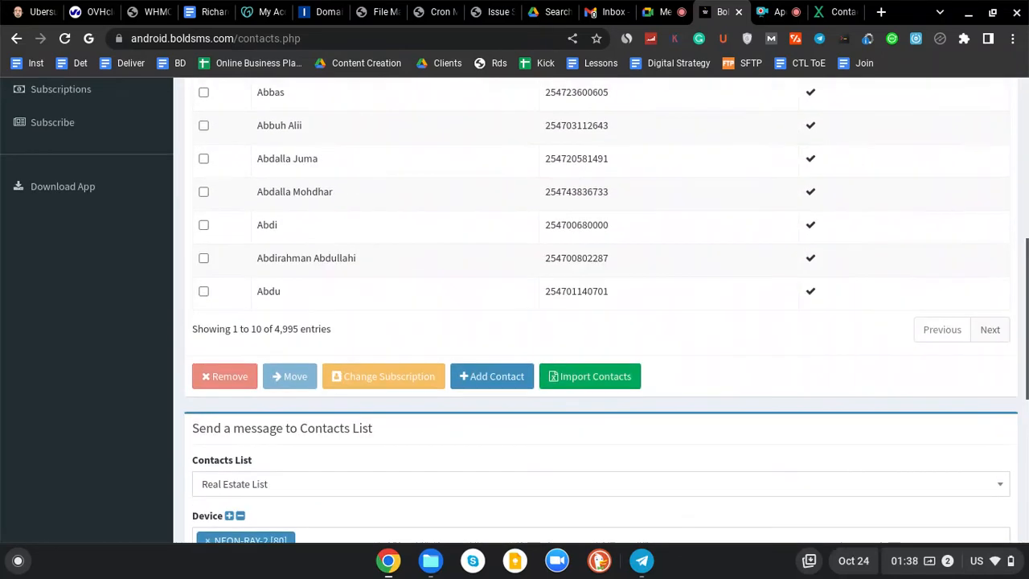
scroll(600, 311, up, 5)
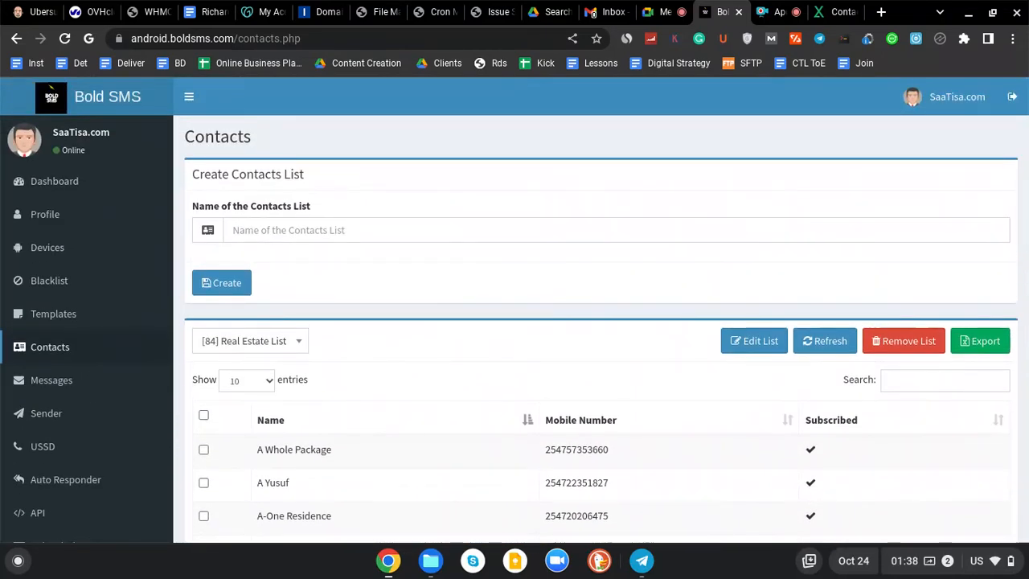
Open the Messages page and review its search filters and the message history.
click(45, 385)
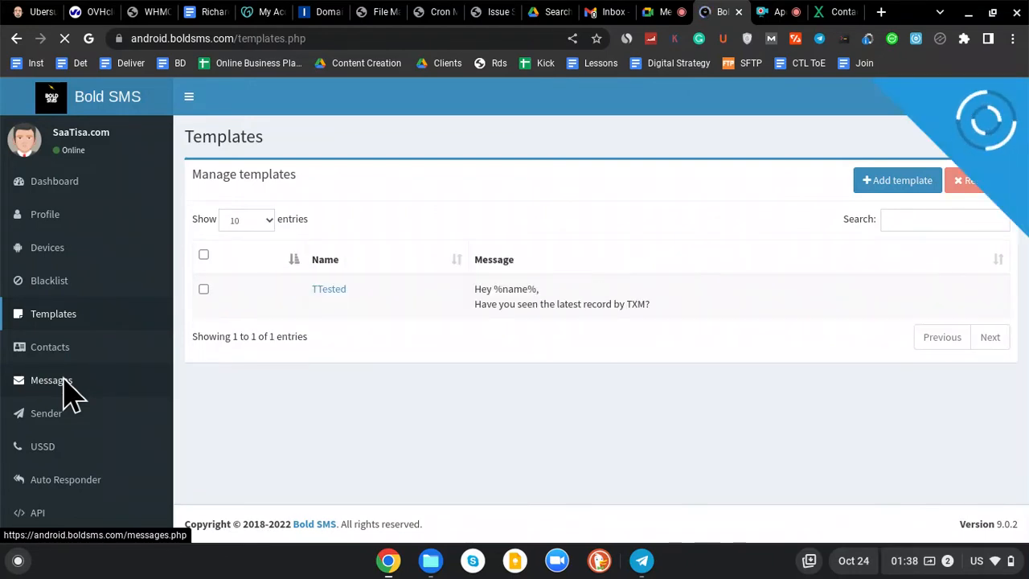
click(64, 381)
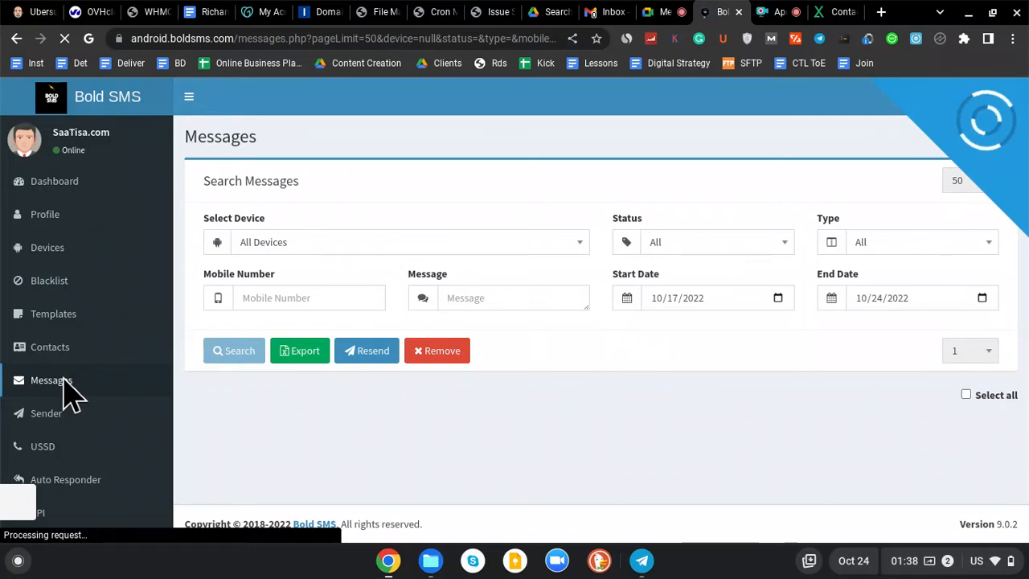
scroll(69, 394, down, 2)
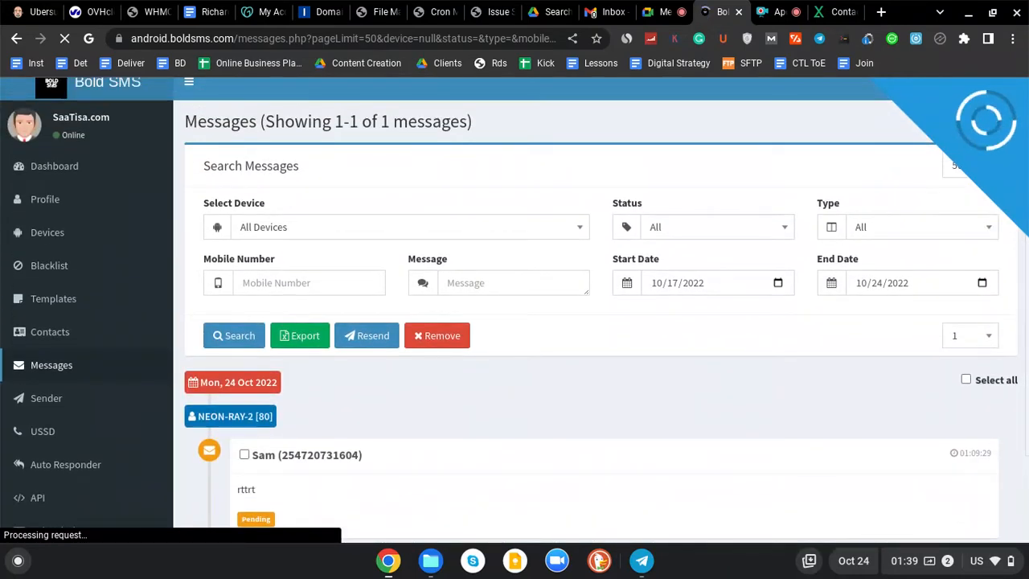
scroll(595, 322, down, 3)
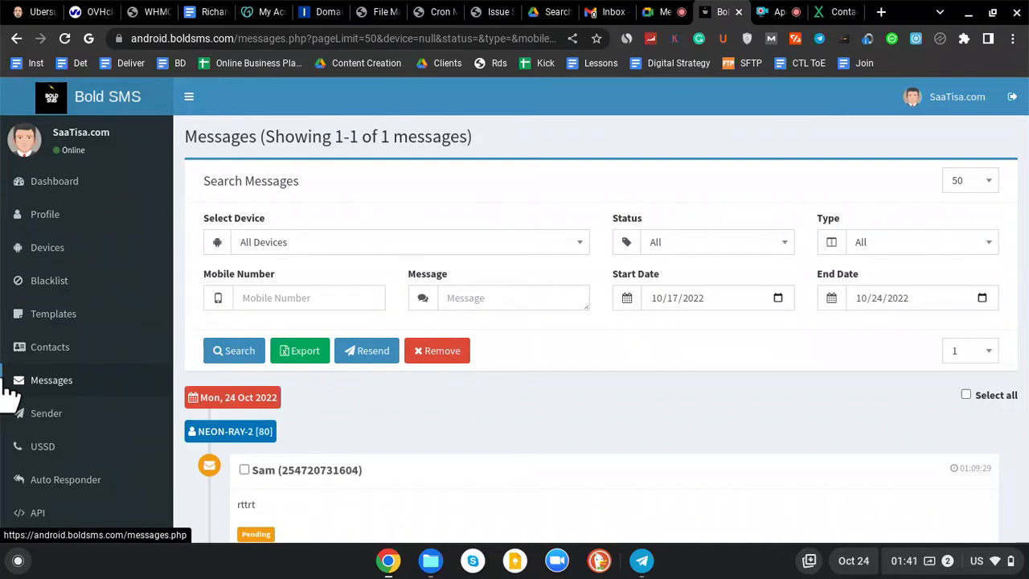
Open the Sender page and examine the forms for sending a single message and multiple messages.
click(46, 415)
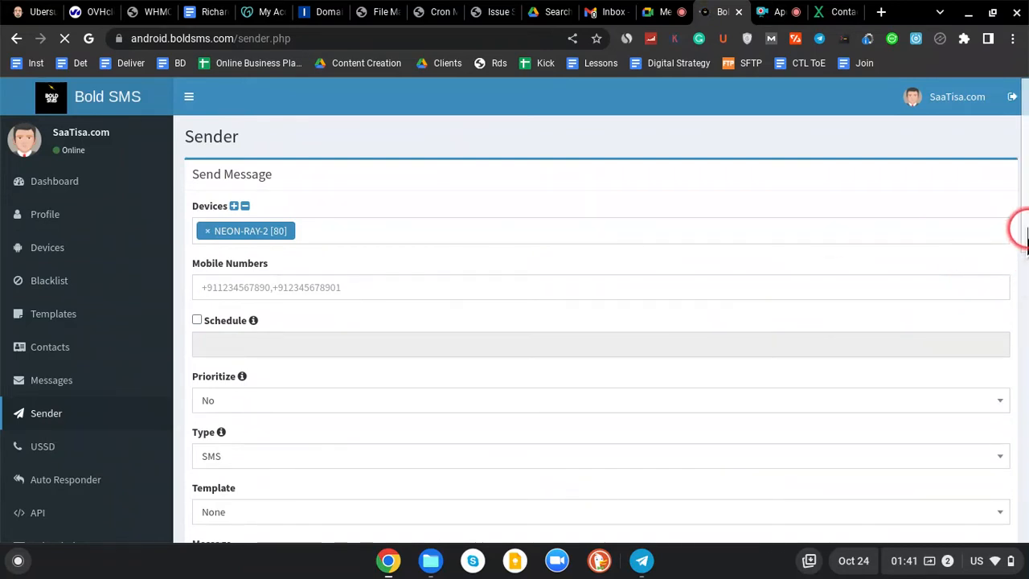
drag(1026, 223, 1026, 442)
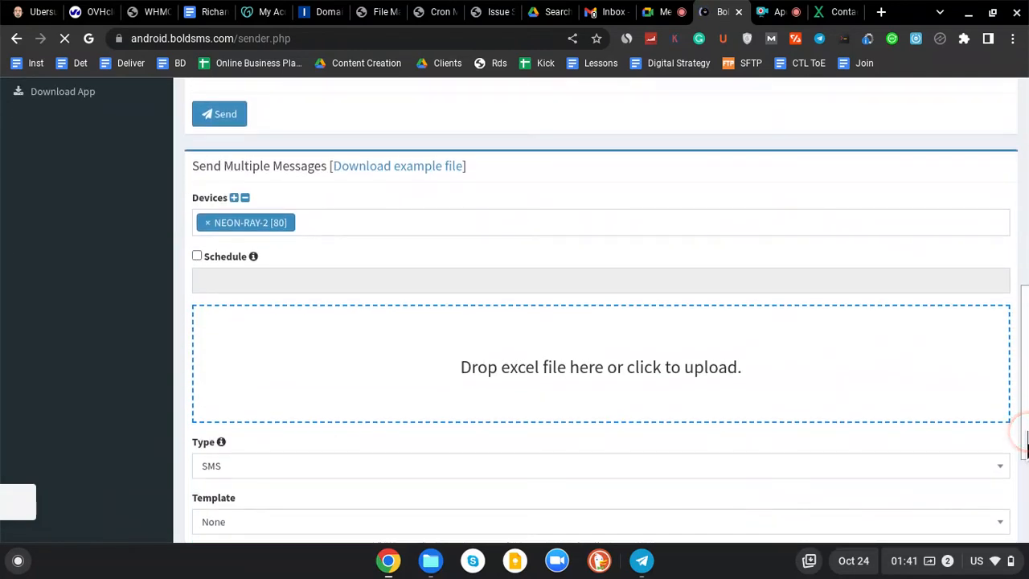
drag(1026, 433, 1027, 229)
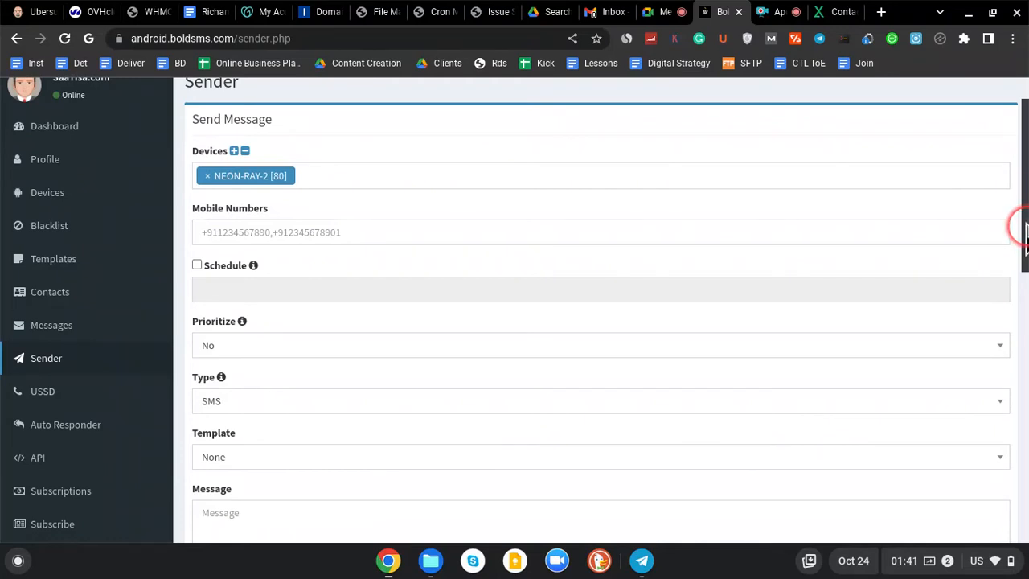
Try the recipient numbers field and the Schedule option in the Send Message form, and leave scheduling off.
click(274, 232)
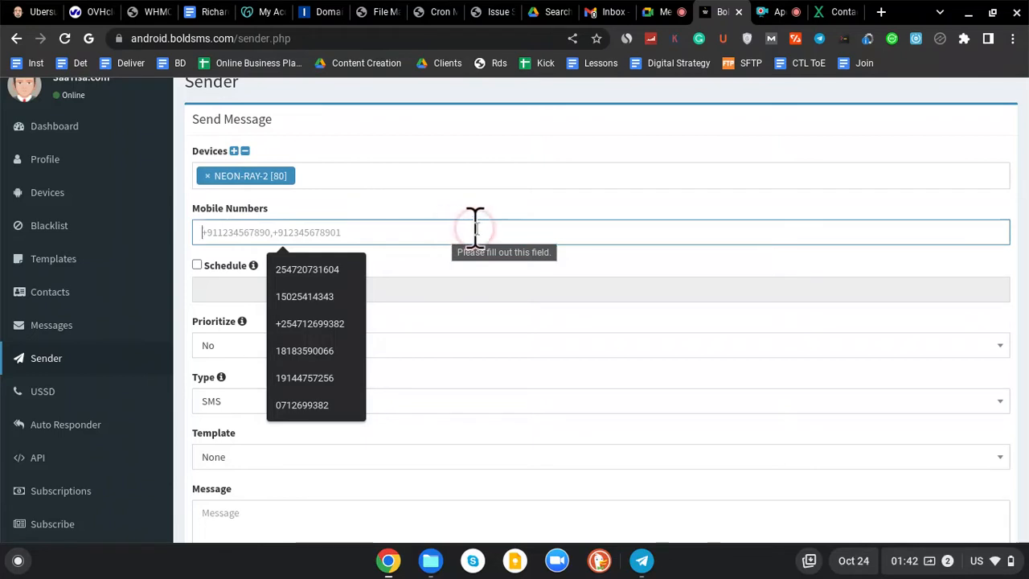
click(197, 267)
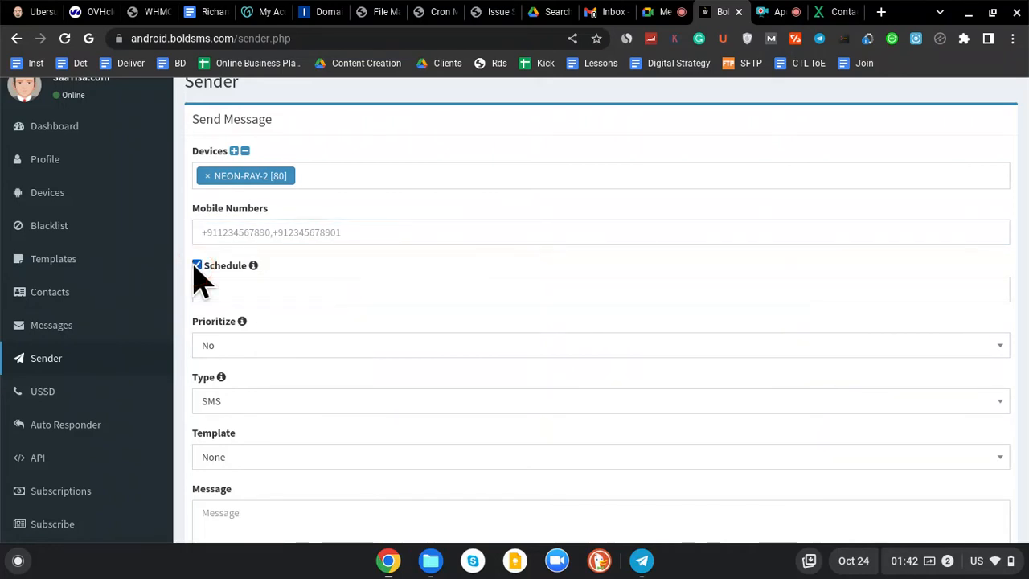
click(197, 267)
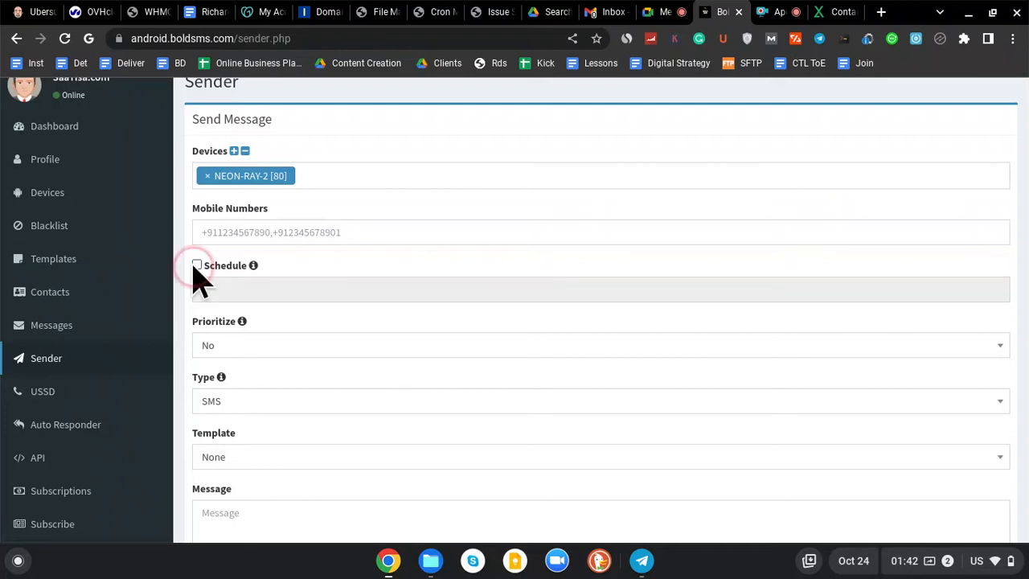
Go back to the Contacts page and review the form for sending a message to a contacts list.
click(67, 297)
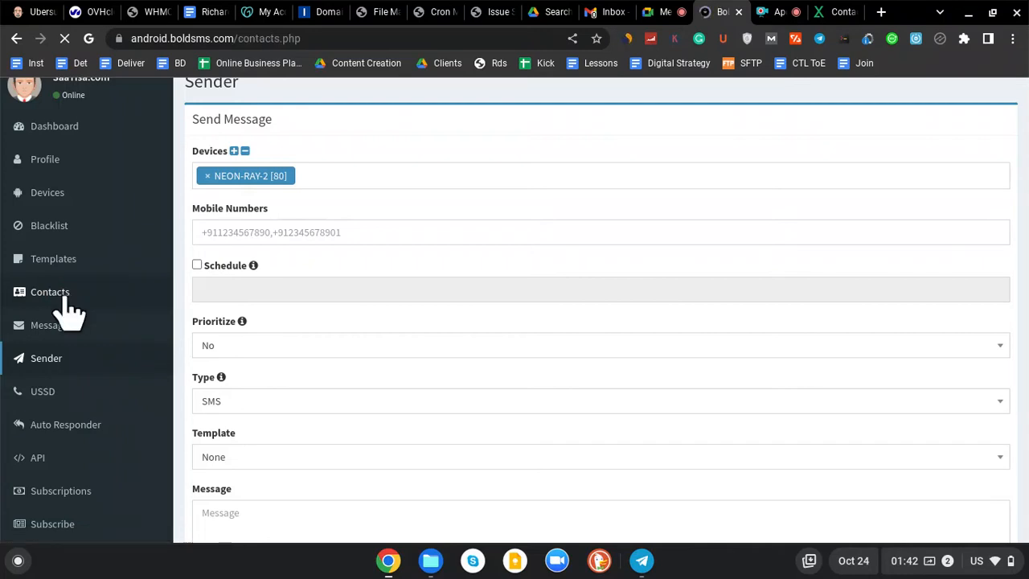
click(63, 307)
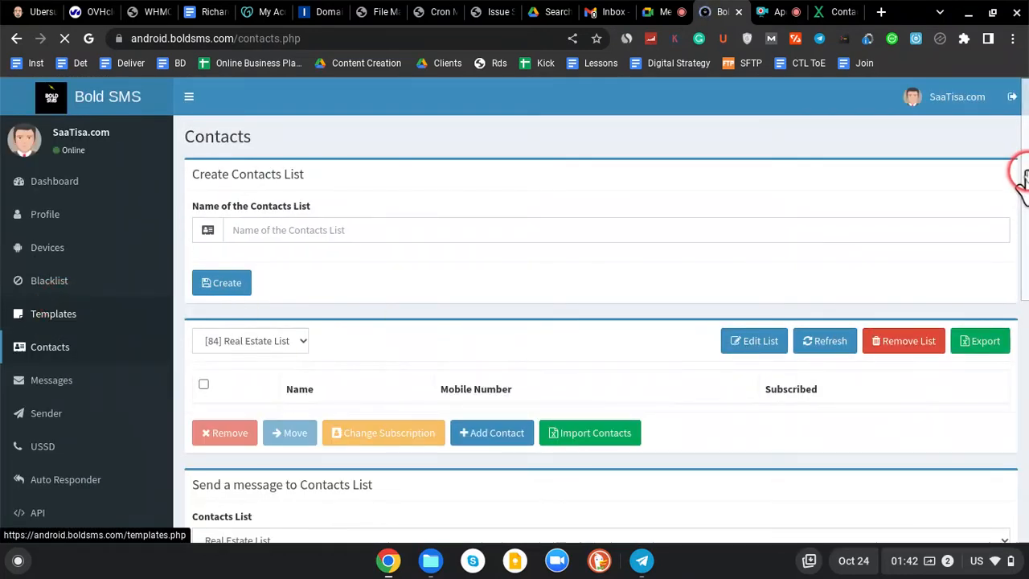
scroll(1022, 193, down, 1)
drag(1022, 182, 1018, 346)
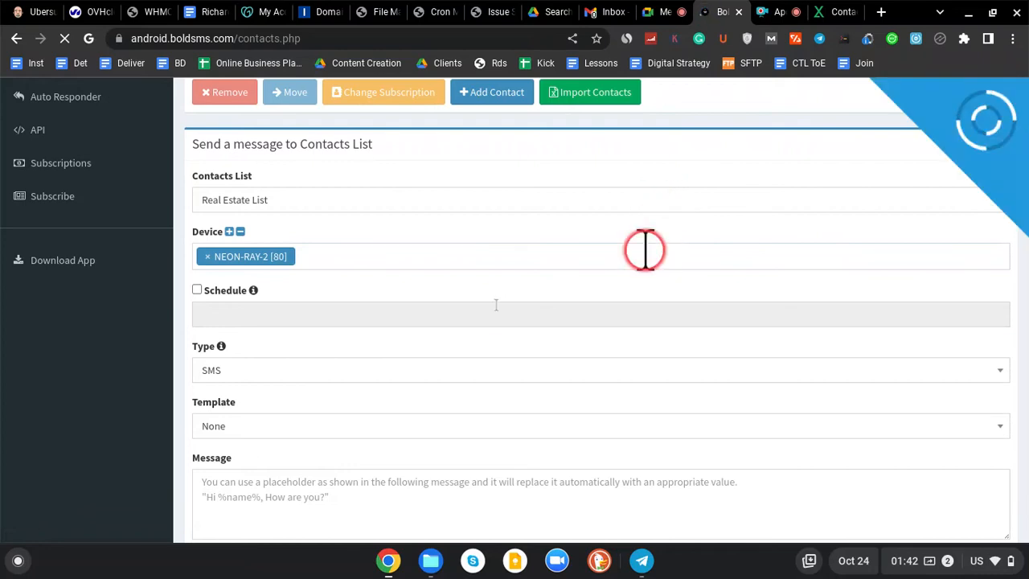
scroll(220, 298, up, 5)
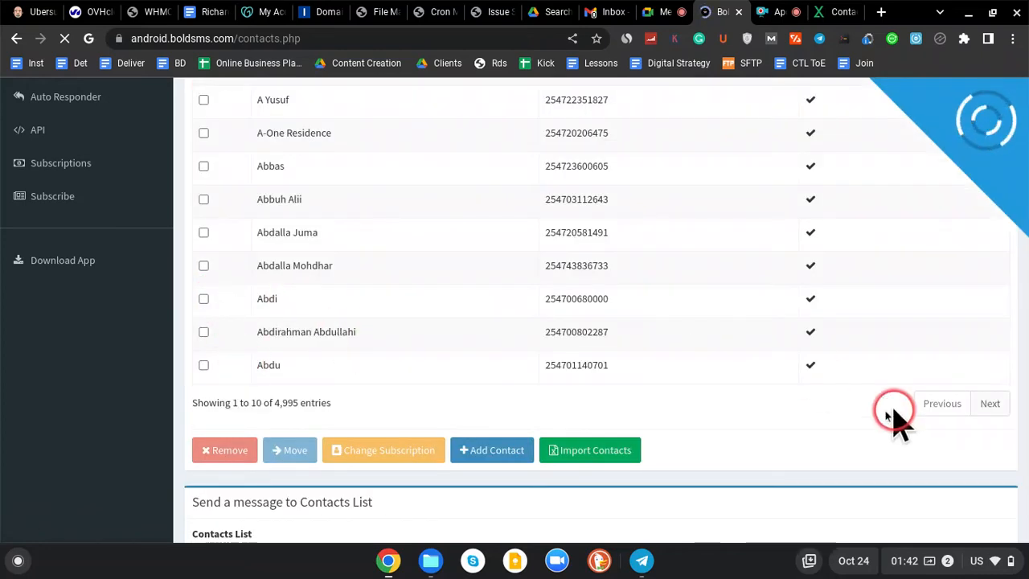
Fill the message for the Real Estate List with the TTested template in the contacts list sending form.
scroll(1025, 406, down, 2)
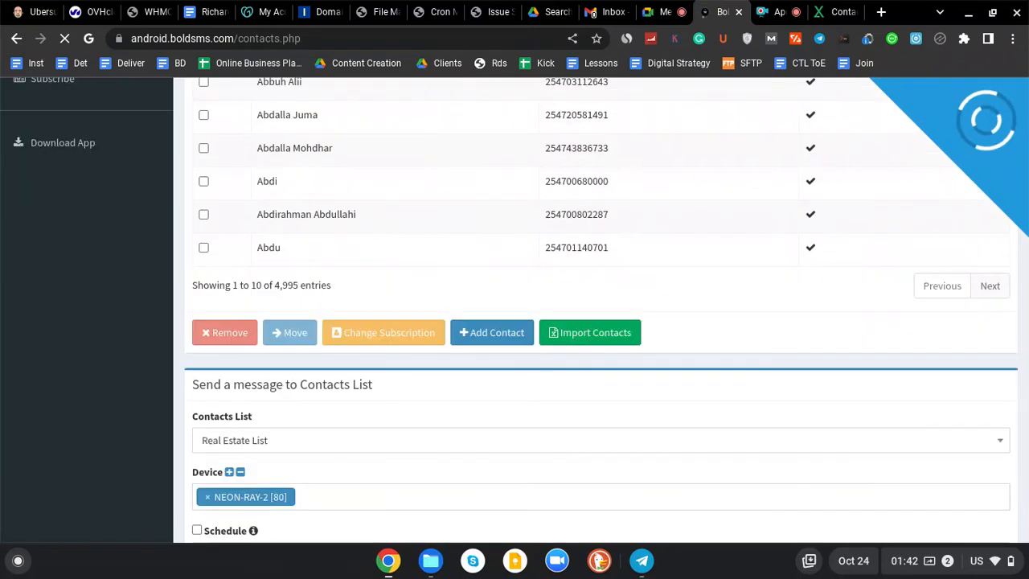
scroll(1025, 406, down, 1)
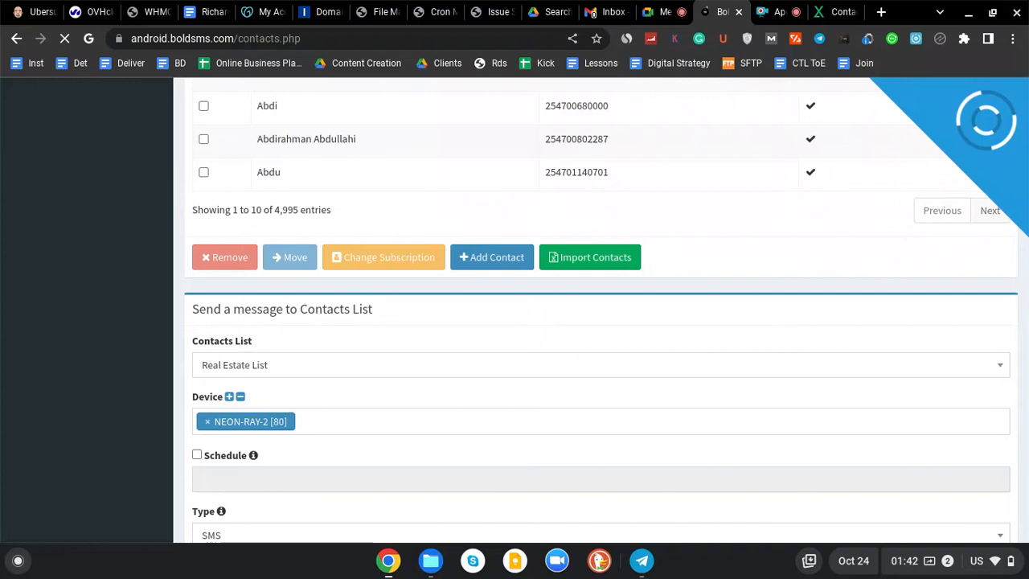
scroll(594, 322, down, 4)
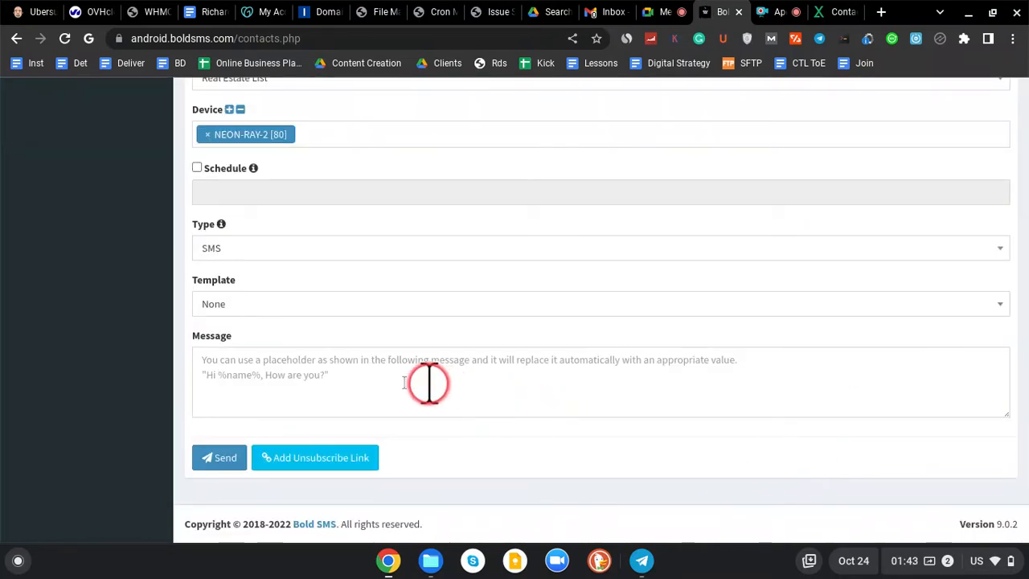
click(261, 383)
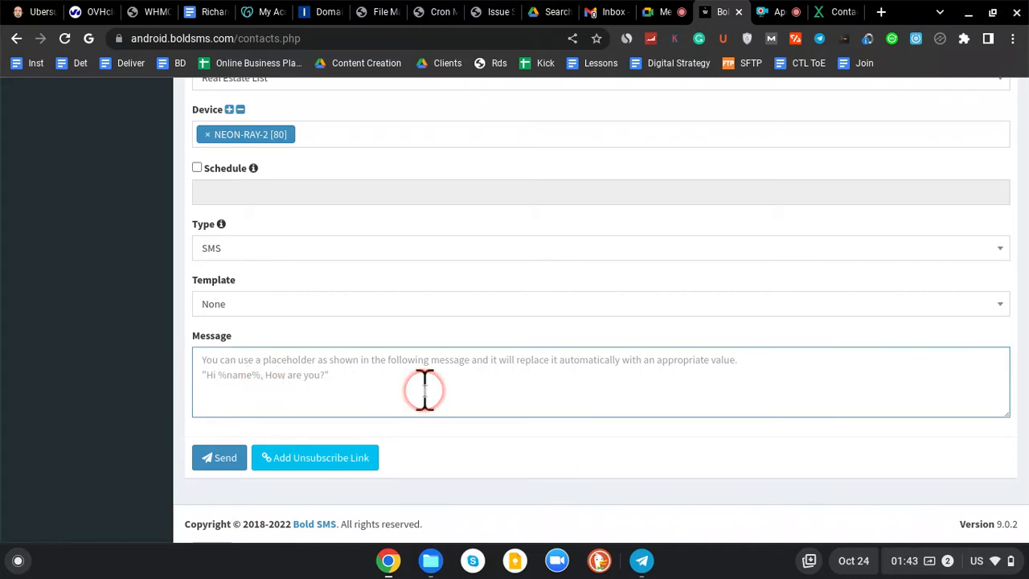
click(492, 305)
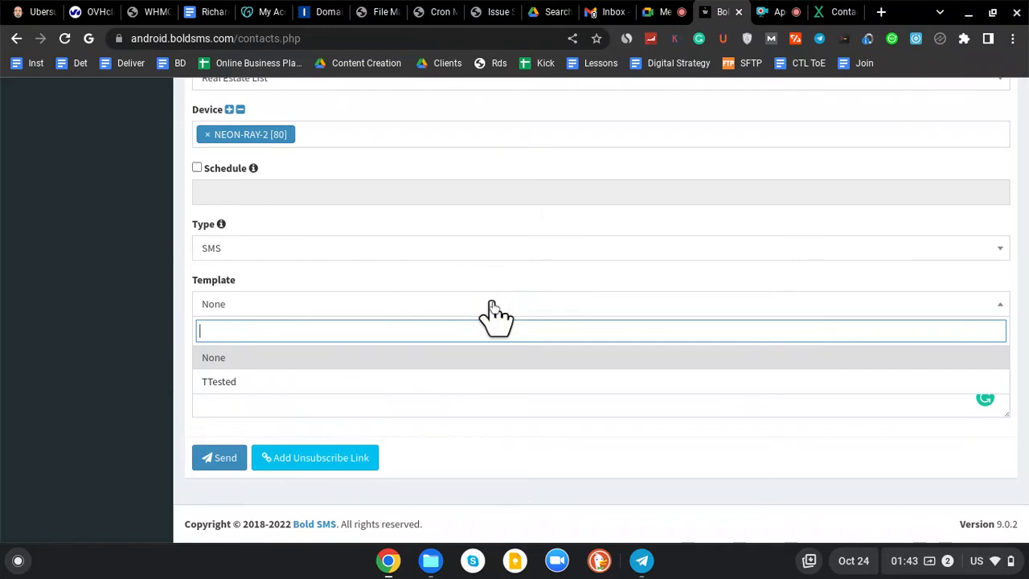
click(462, 381)
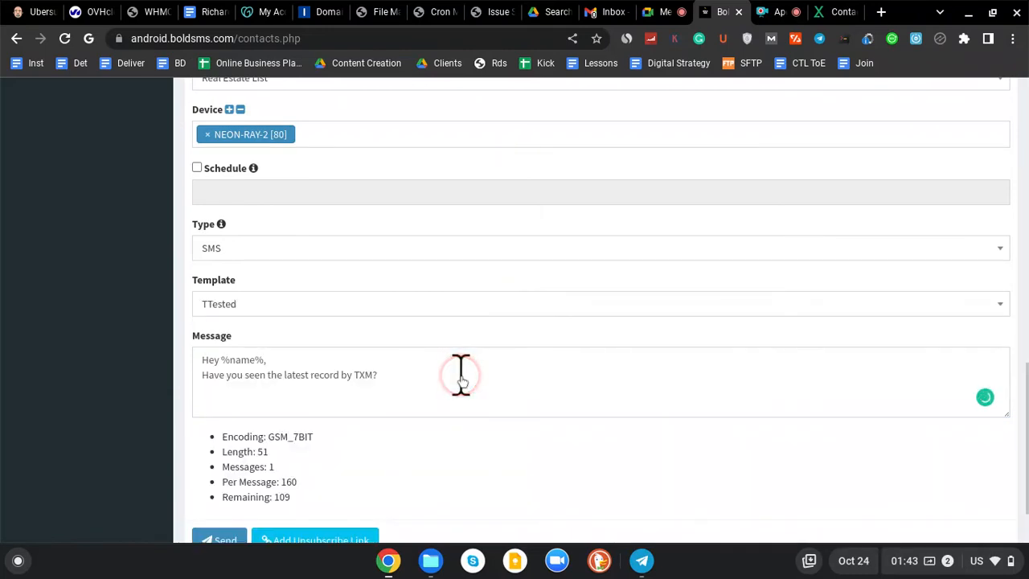
click(460, 375)
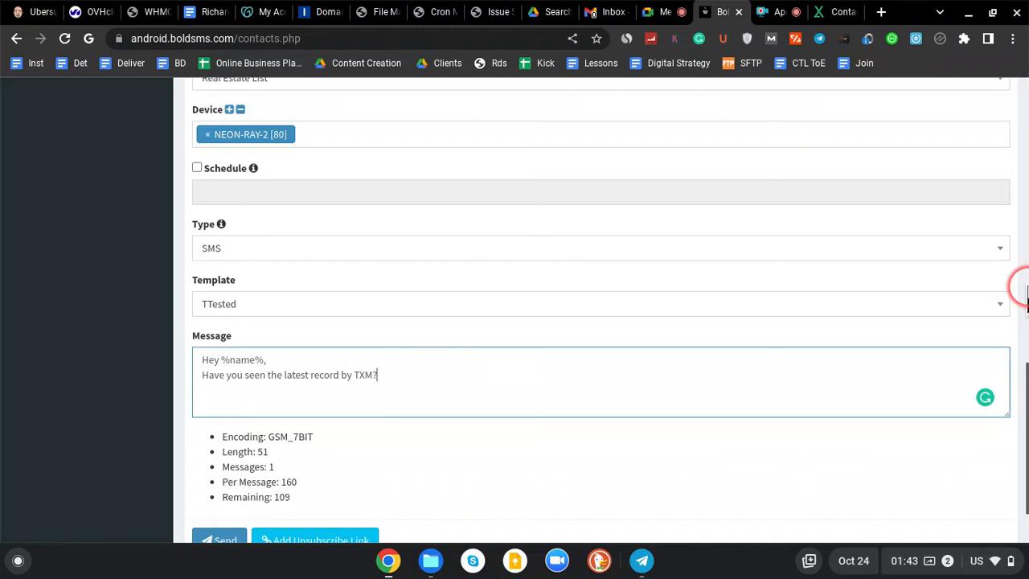
Open the USSD page and review the USSD request form, its suggested codes and the USSD Requests table.
drag(1023, 394, 1017, 153)
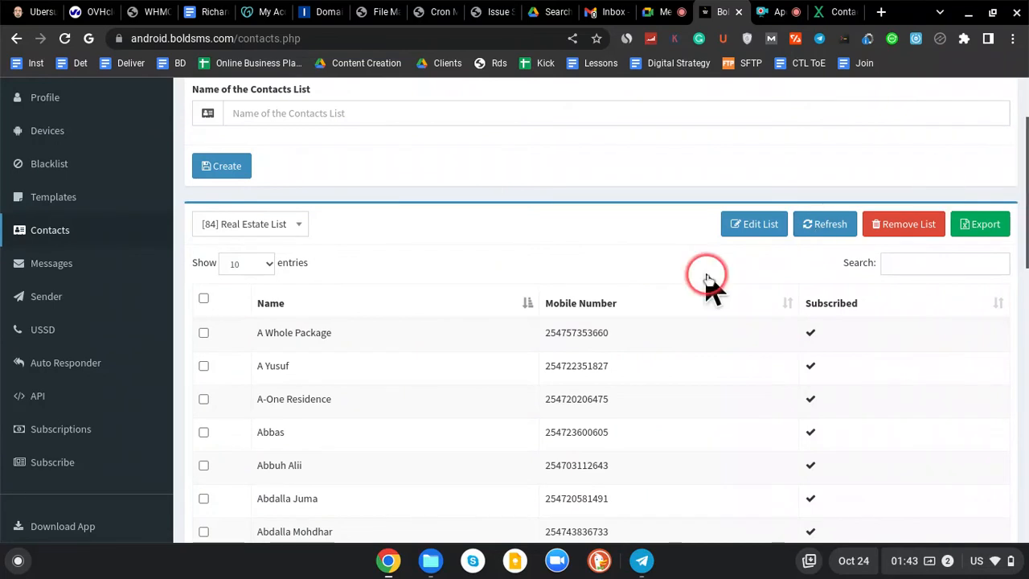
click(68, 339)
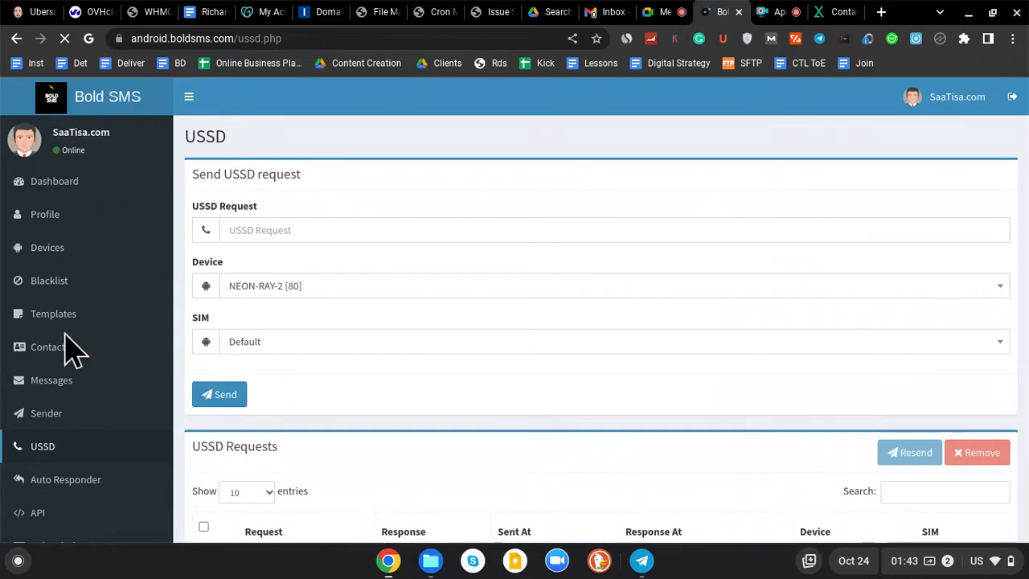
click(278, 231)
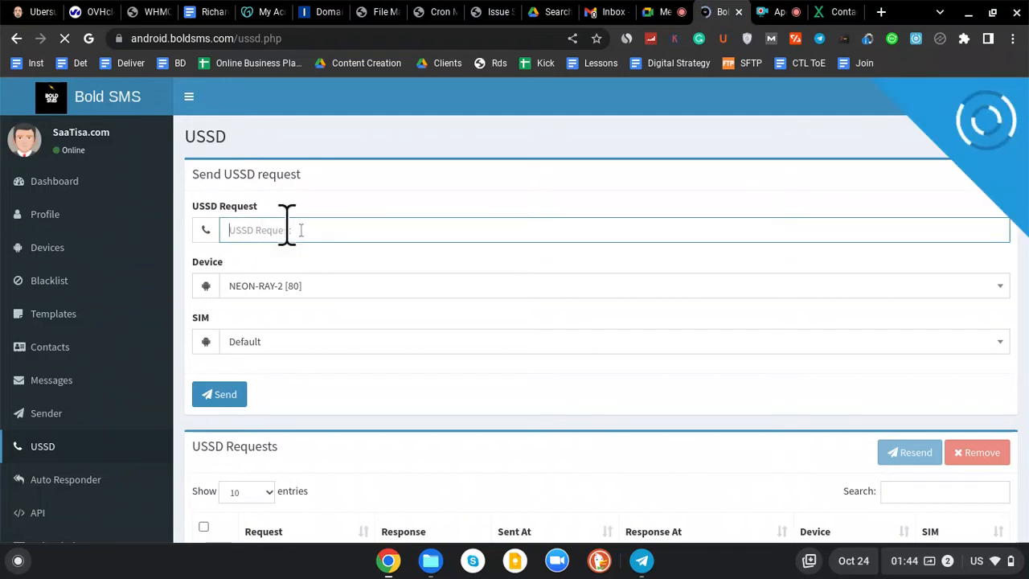
click(301, 230)
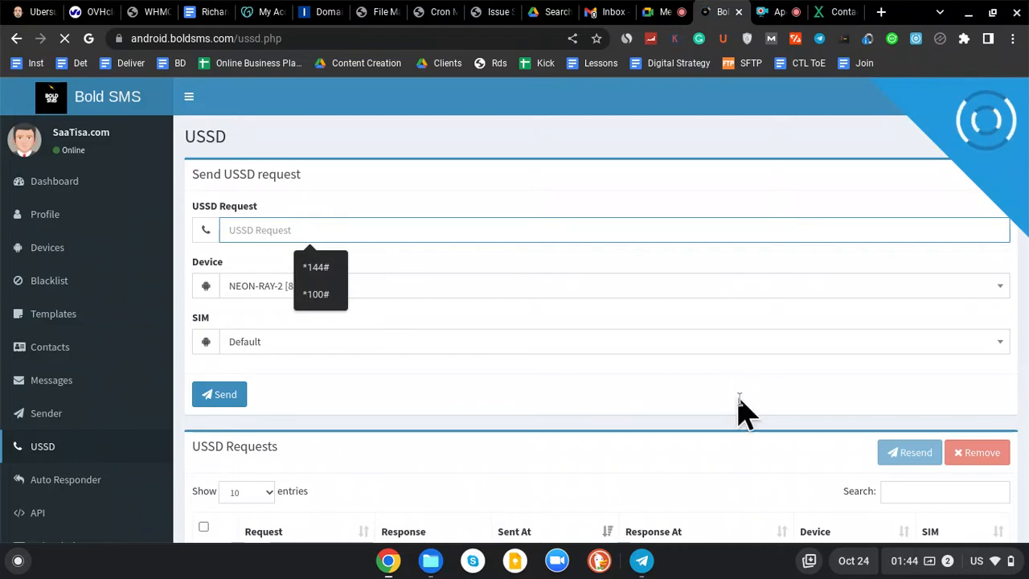
scroll(740, 410, down, 2)
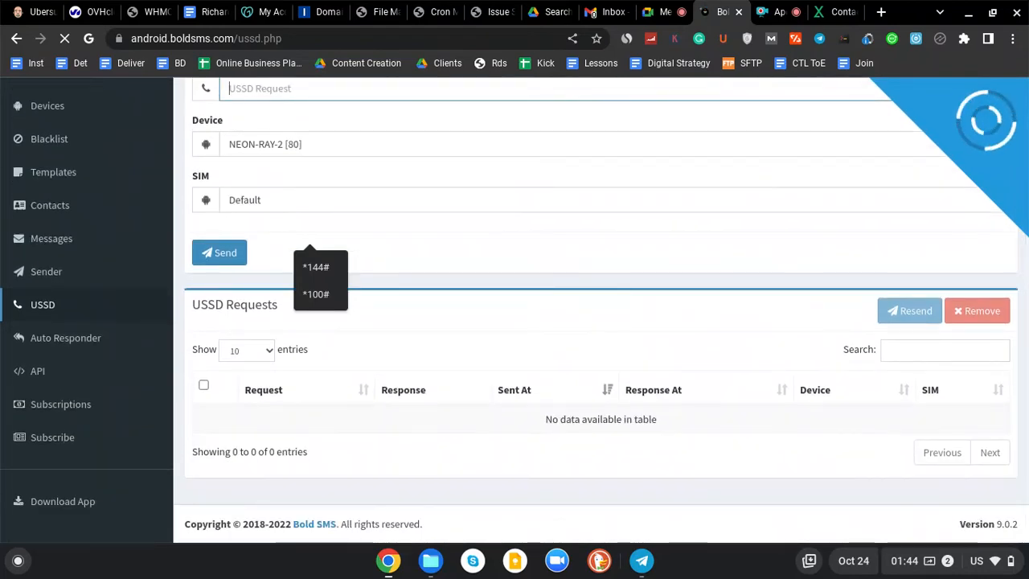
scroll(601, 321, up, 2)
scroll(601, 322, down, 2)
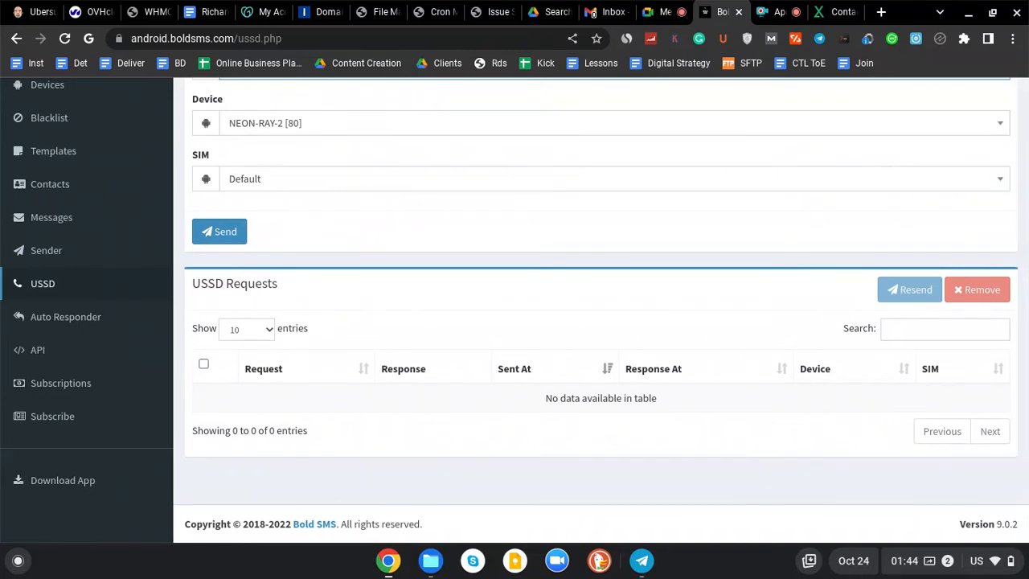
scroll(601, 311, up, 2)
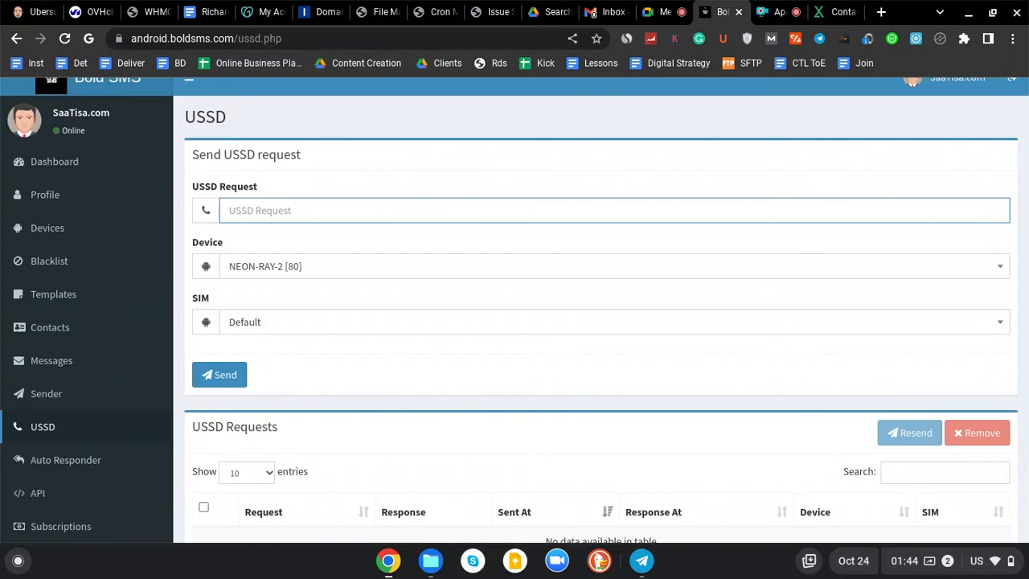
Send the USSD request *100# through the NEON-RAY-2 device with the default SIM.
text(*1)
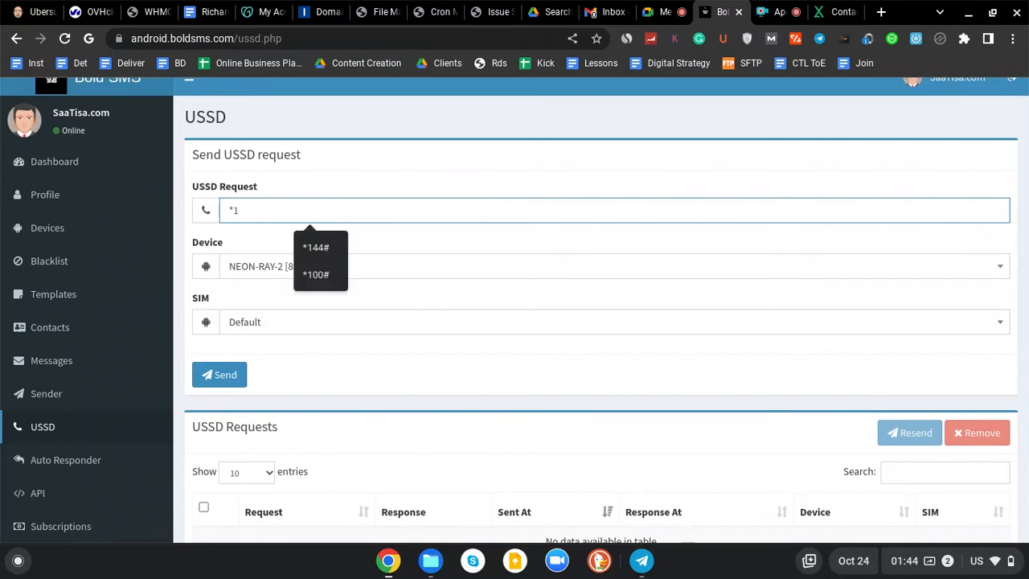
text(00)
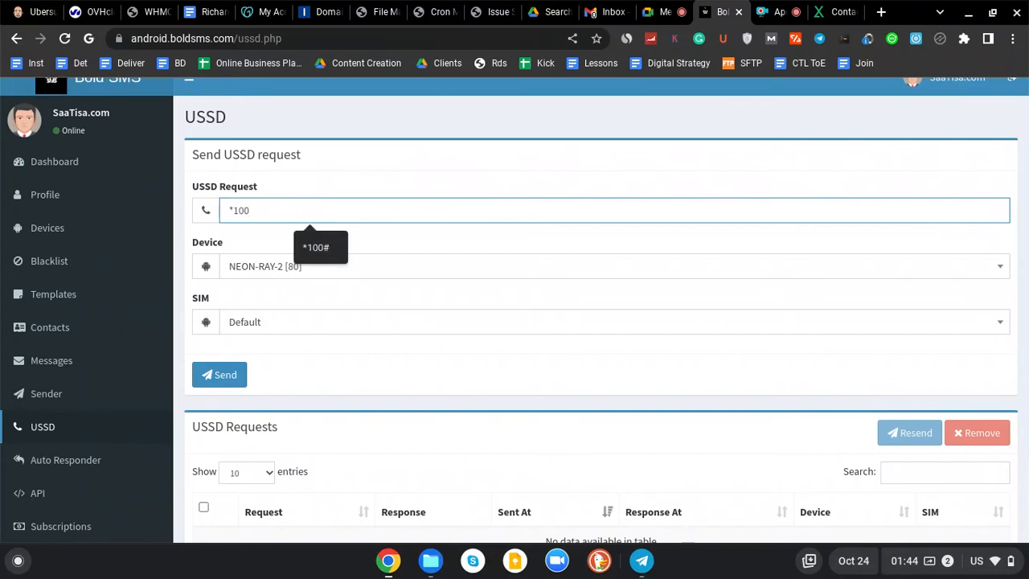
text(#)
key(Return)
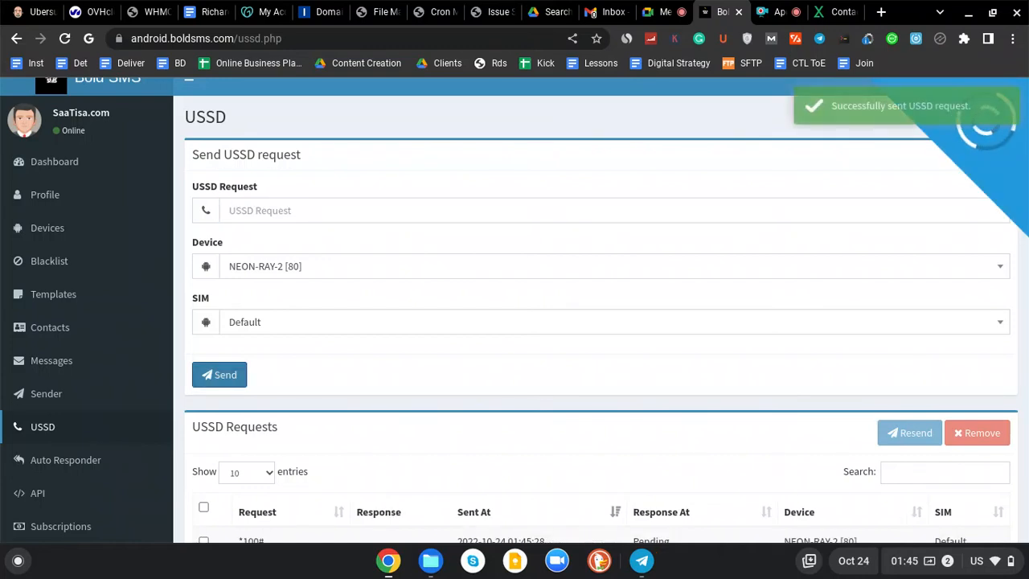
Check the response status of the *100# request in the USSD Requests table.
scroll(514, 310, down, 1)
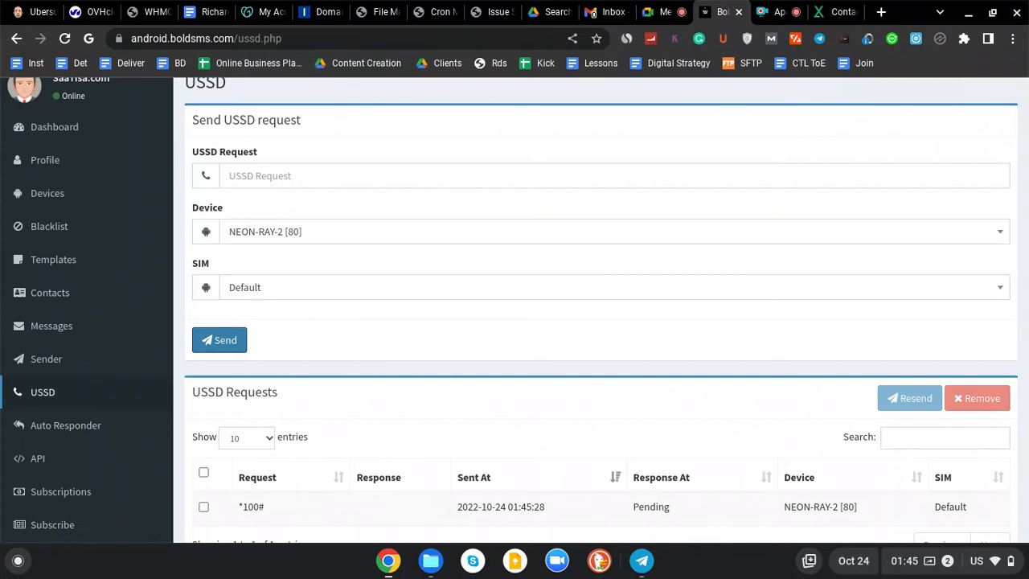
scroll(601, 310, down, 3)
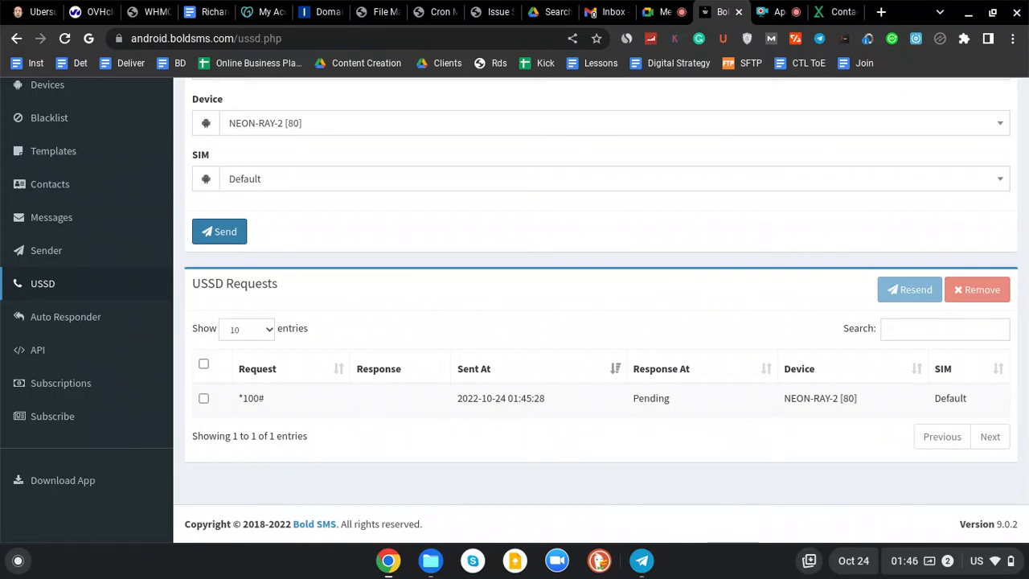
click(655, 373)
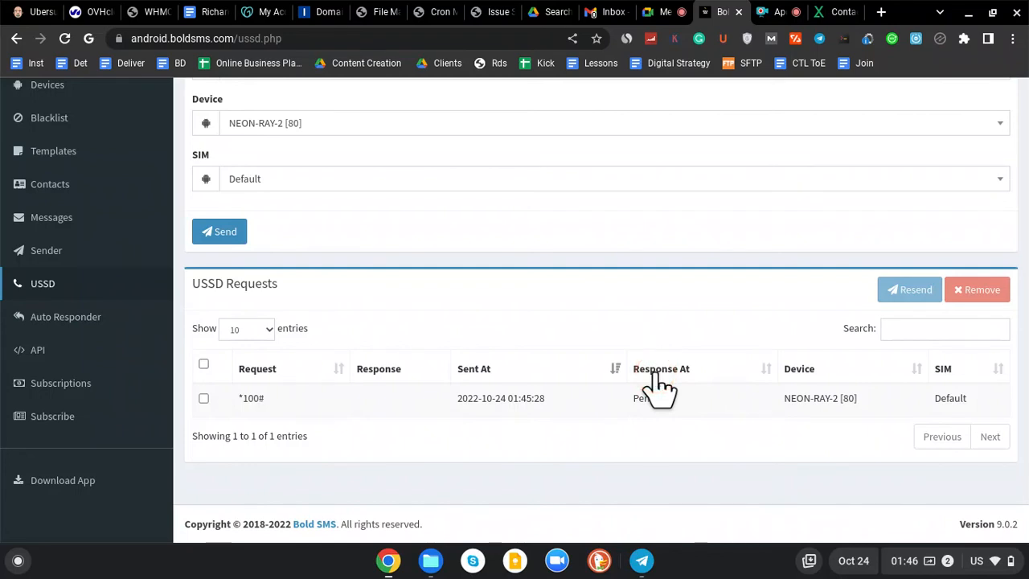
click(443, 330)
On the Auto Responder page, enter "Yes" as the trigger message and "You can check it here;" as its response.
click(87, 323)
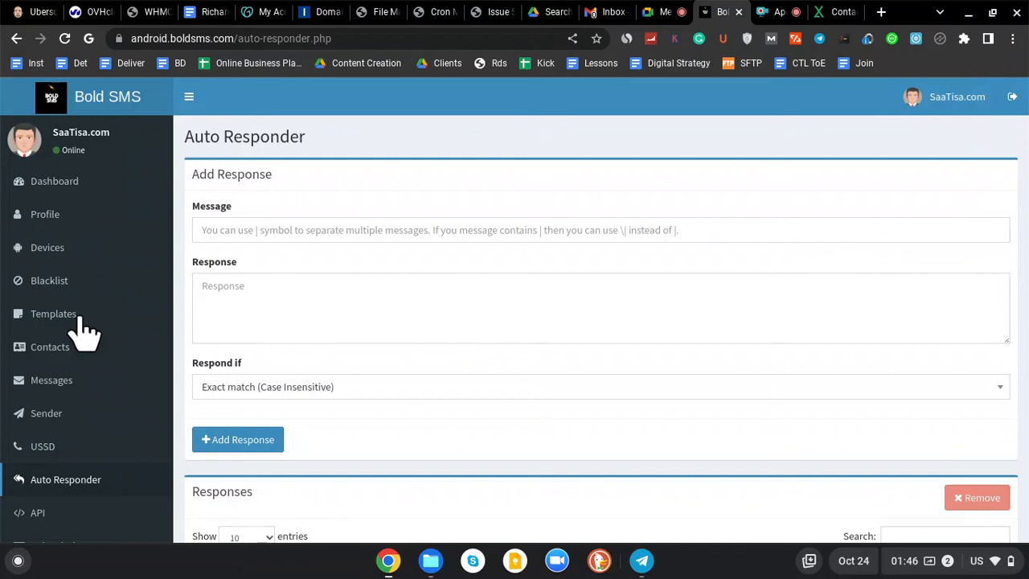
click(269, 231)
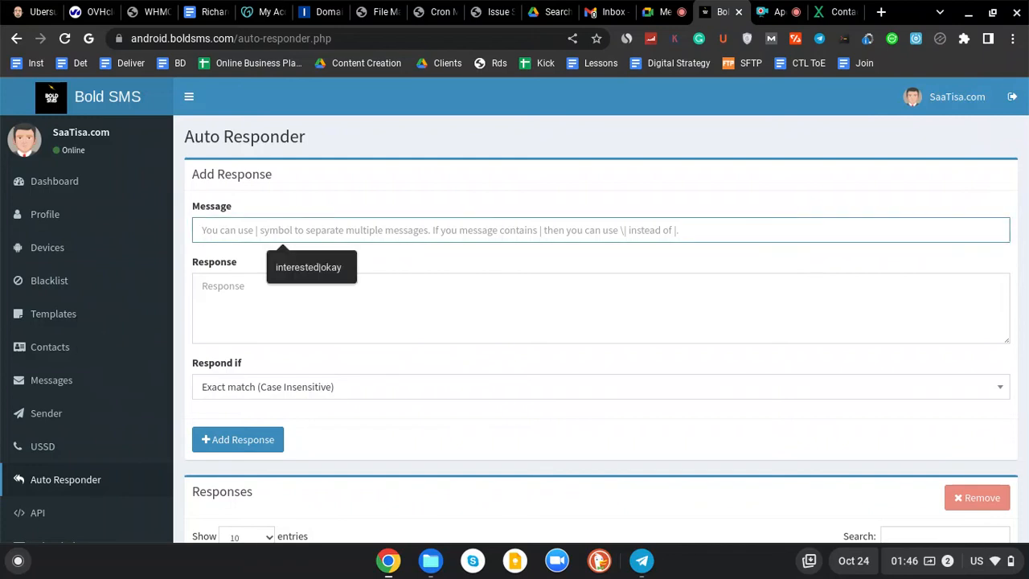
text(Yes)
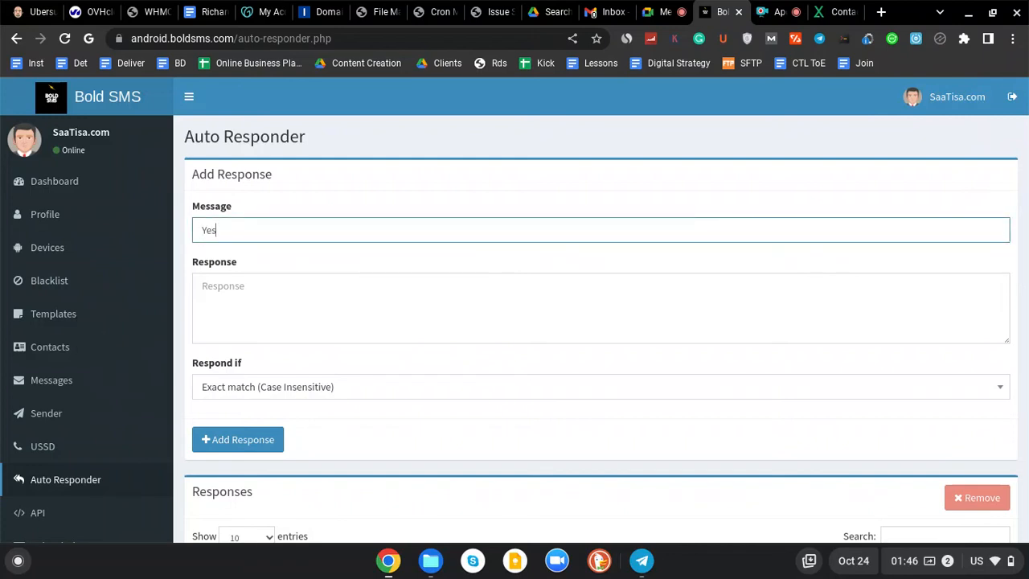
key(Tab)
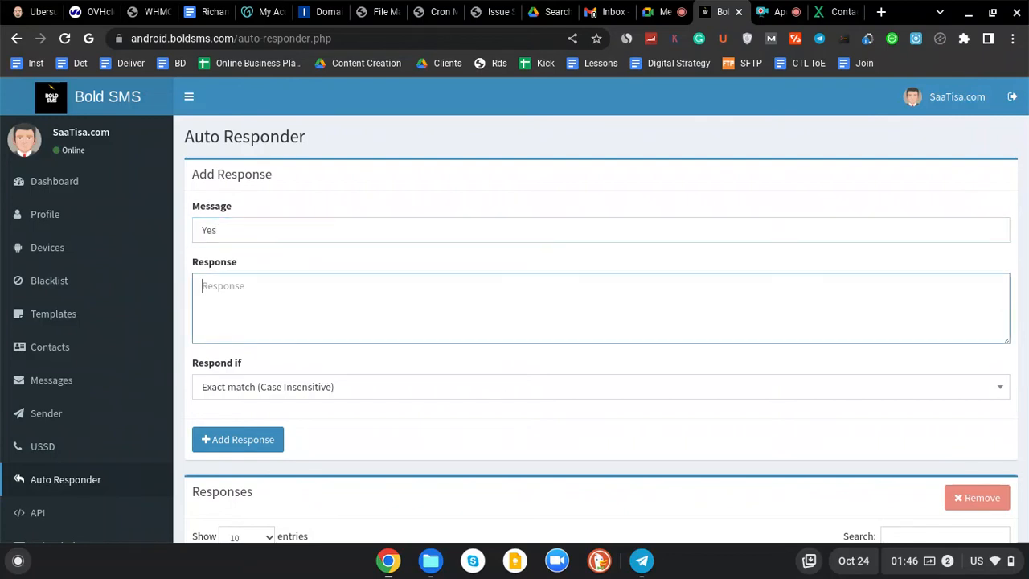
text(You can check)
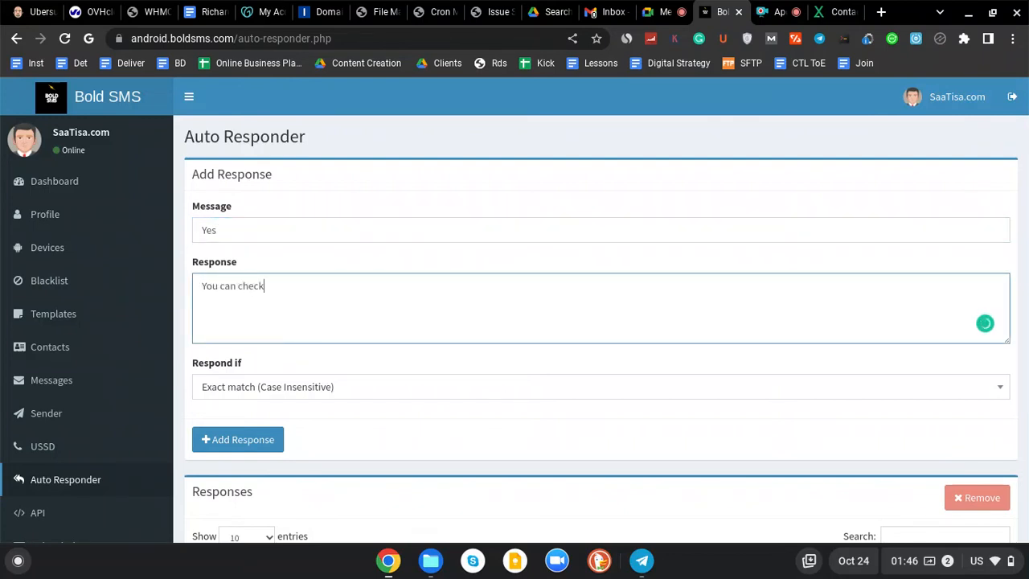
text( it here:)
key(Return)
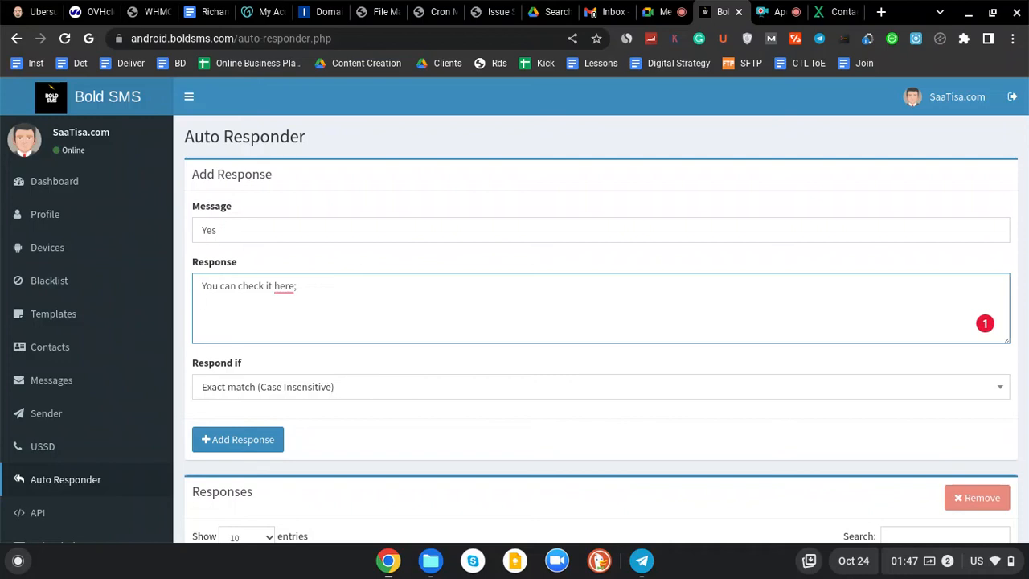
Extend the auto response's trigger message to "Yes|Why not!|Sure".
click(215, 245)
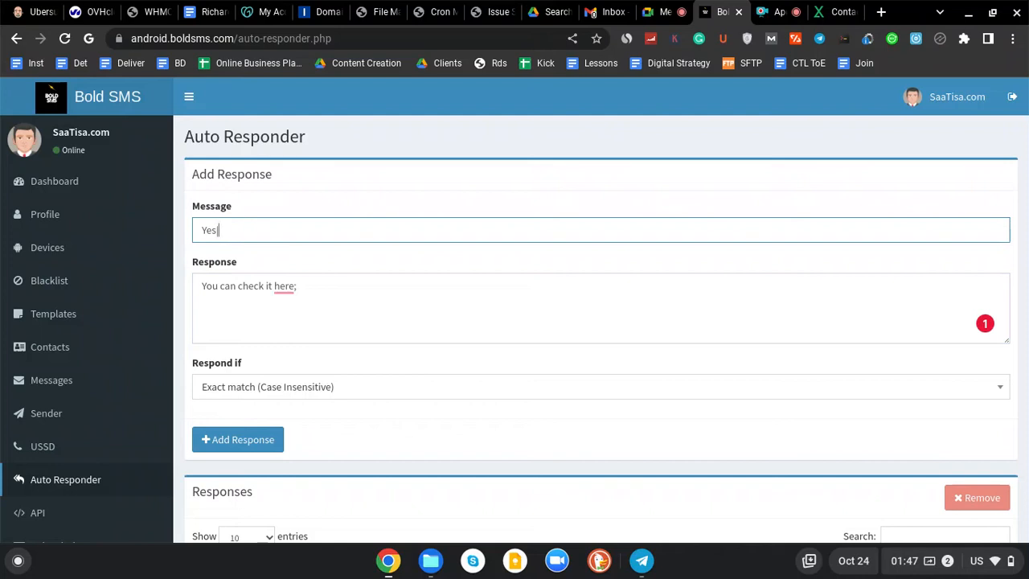
text(|Why not!)
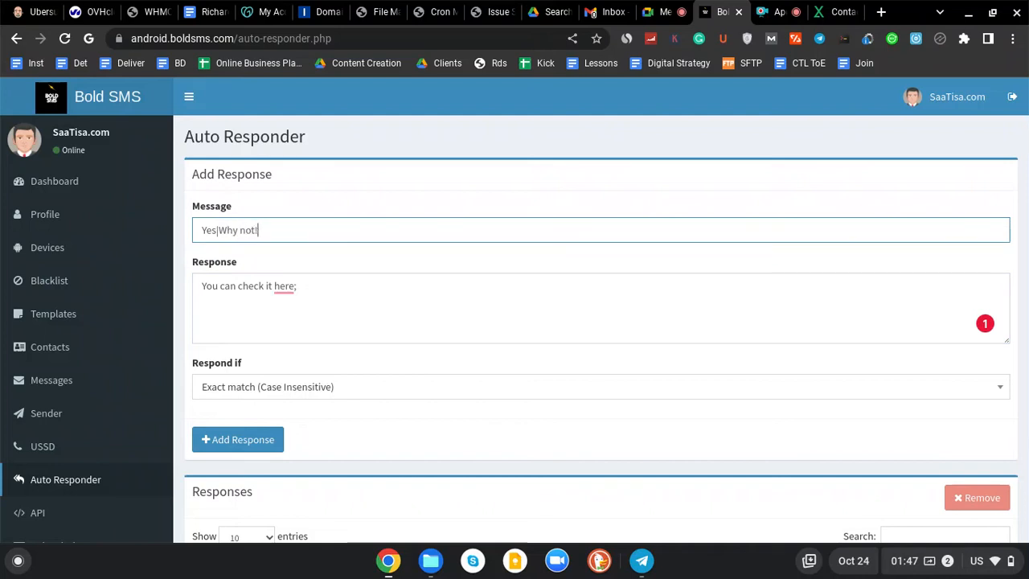
text(|Sure)
Set the auto response's Respond if condition to "Contains the message".
click(600, 387)
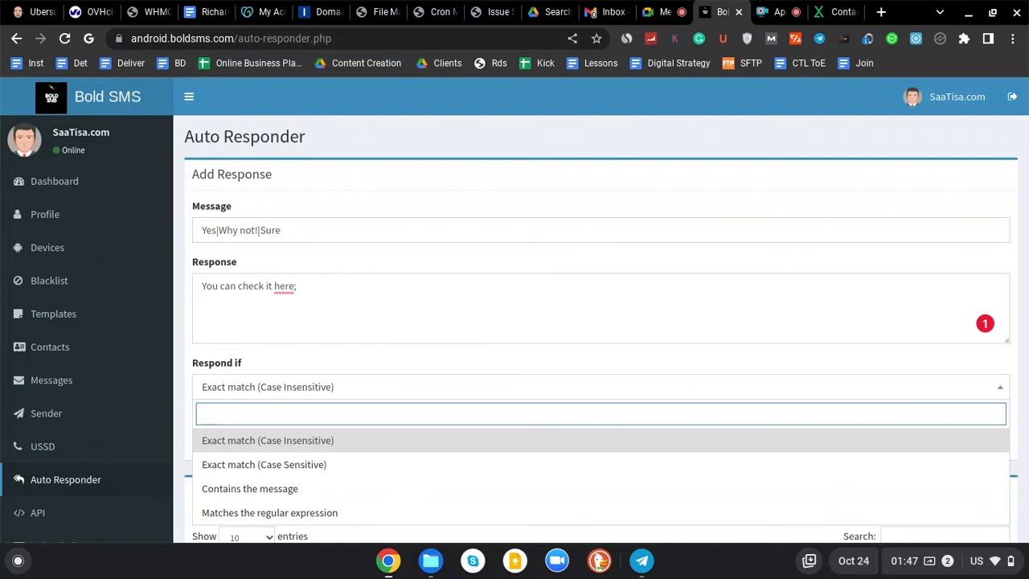
scroll(600, 386, down, 1)
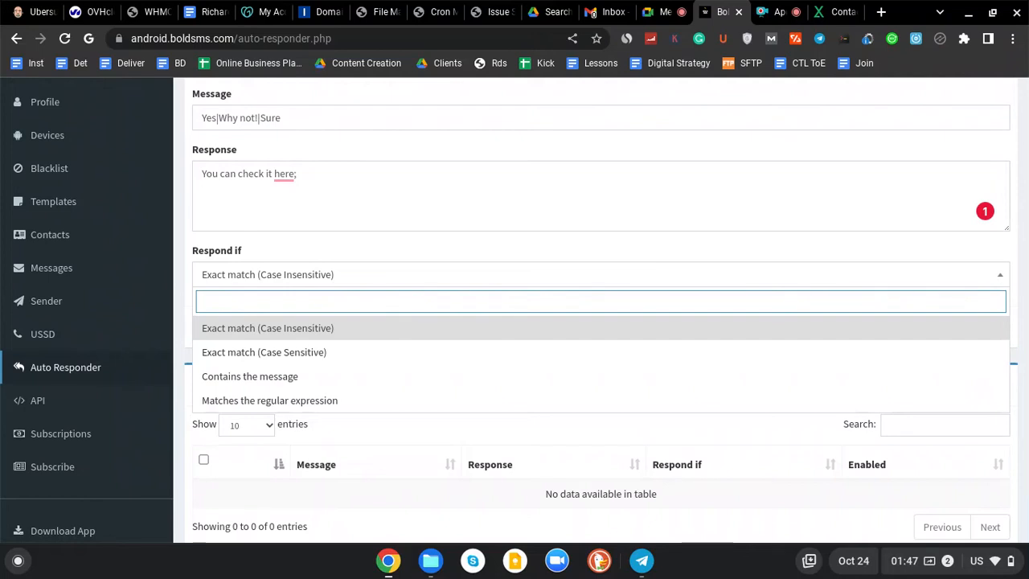
click(250, 376)
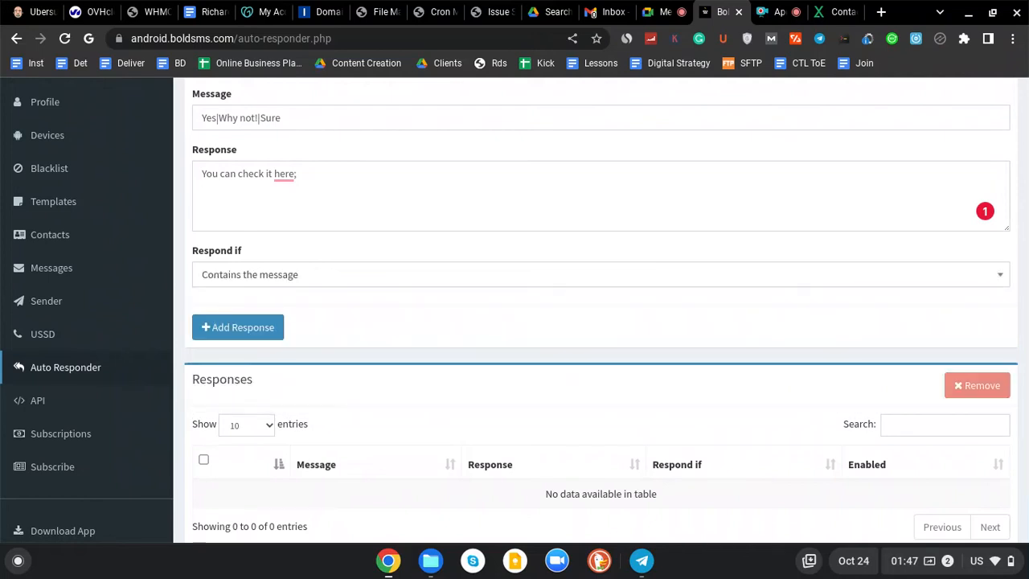
Review the filled Add Response form and the Responses table, and open the API page.
scroll(514, 310, up, 1)
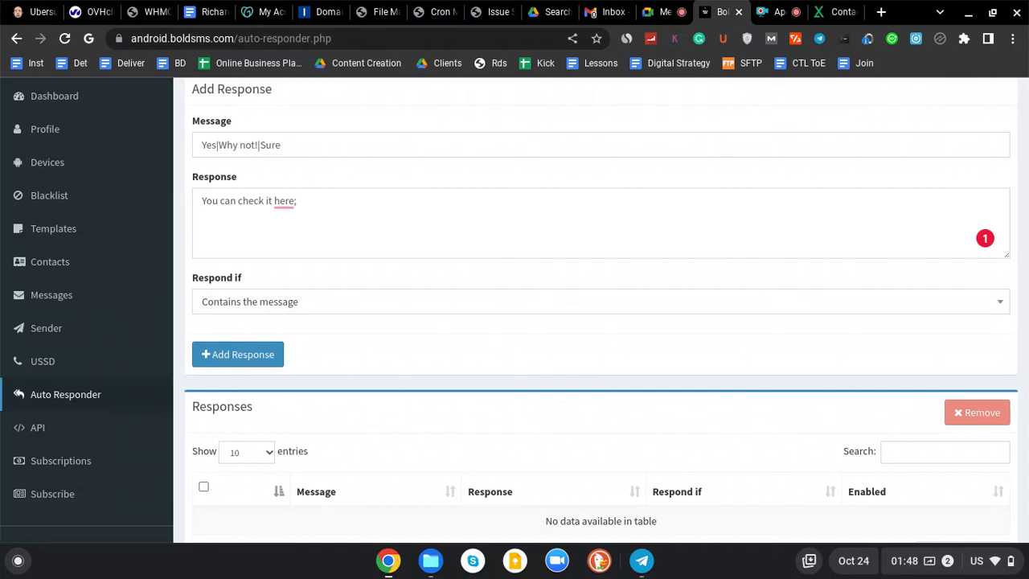
scroll(595, 321, down, 2)
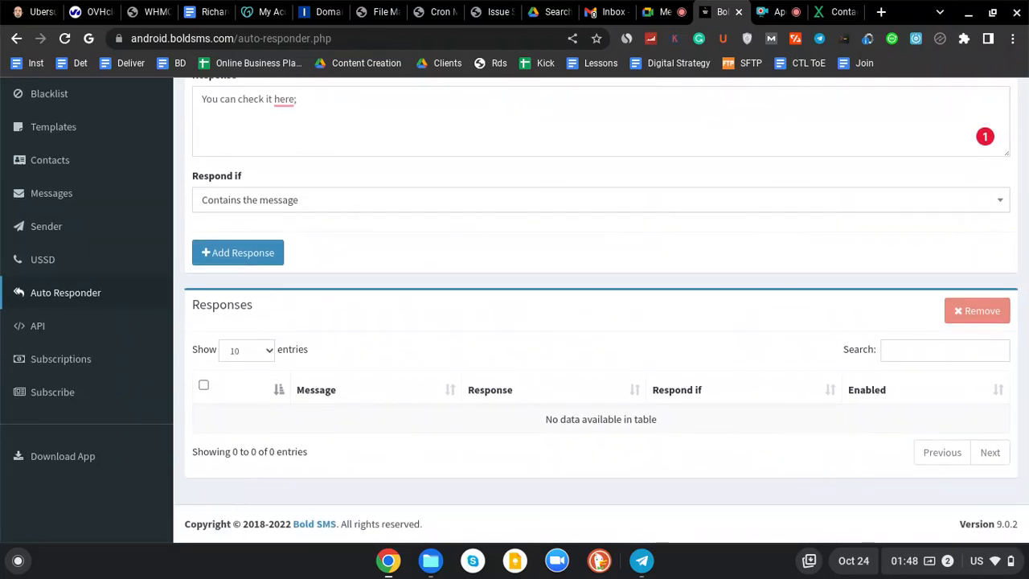
scroll(595, 322, up, 1)
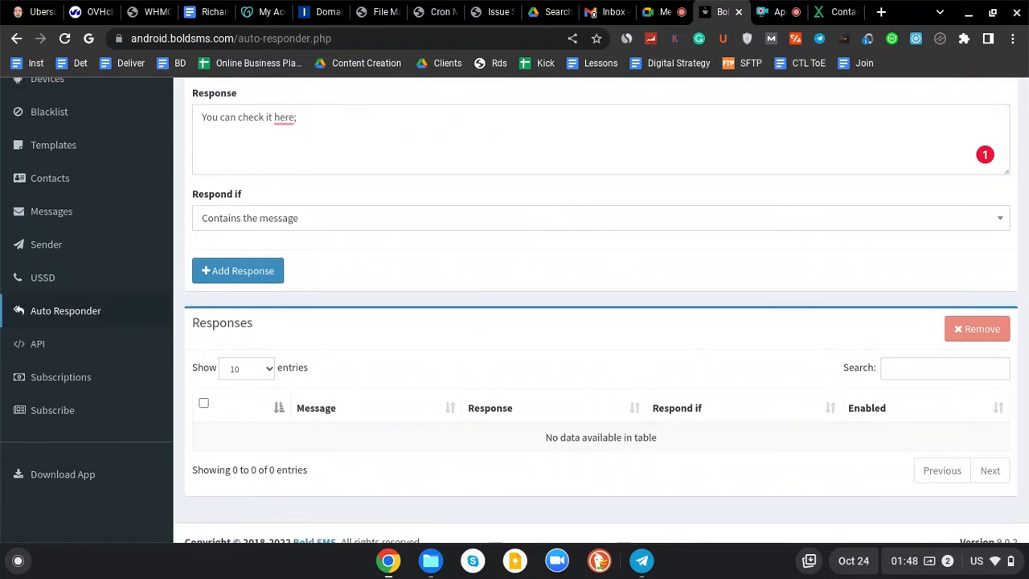
click(37, 344)
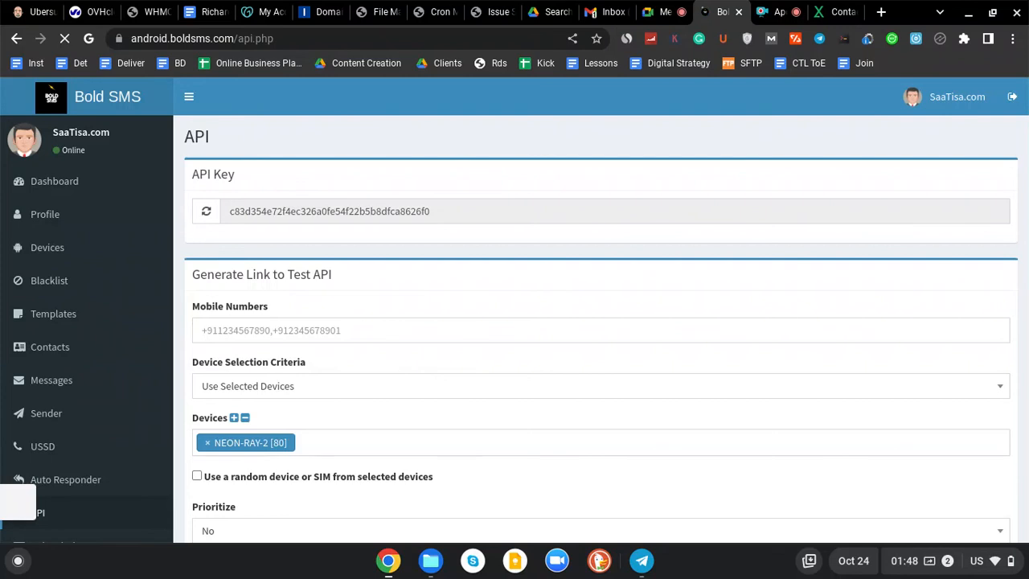
Review the API page, including the API key section, the form for generating a test link and the webhook section.
scroll(514, 321, down, 2)
scroll(514, 322, down, 2)
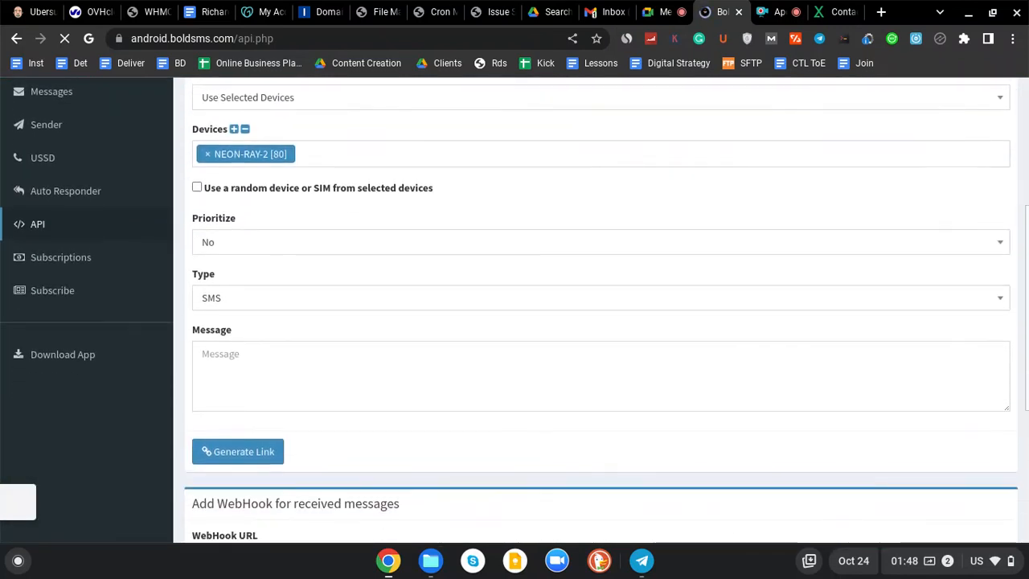
scroll(515, 322, up, 1)
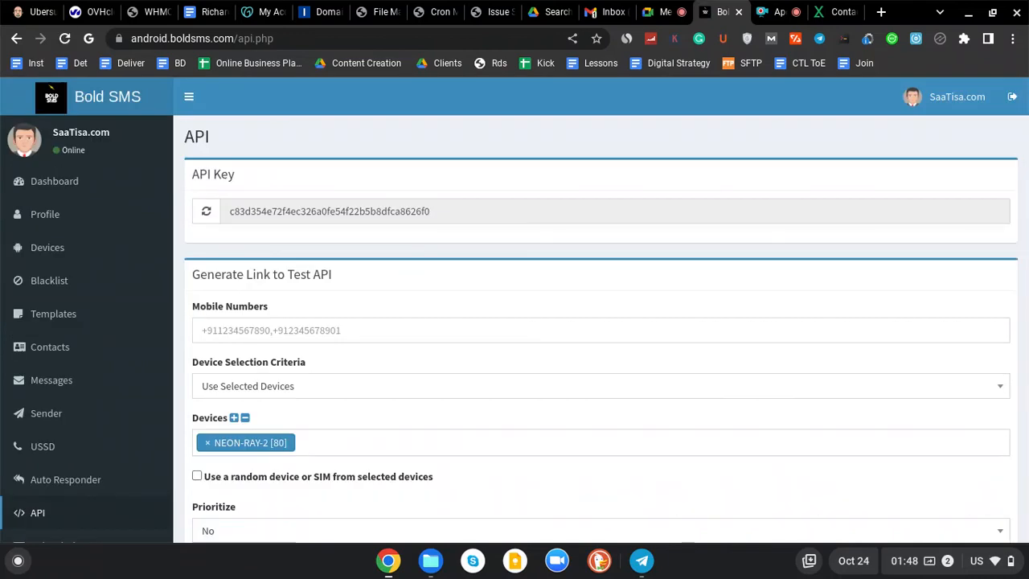
scroll(514, 321, down, 3)
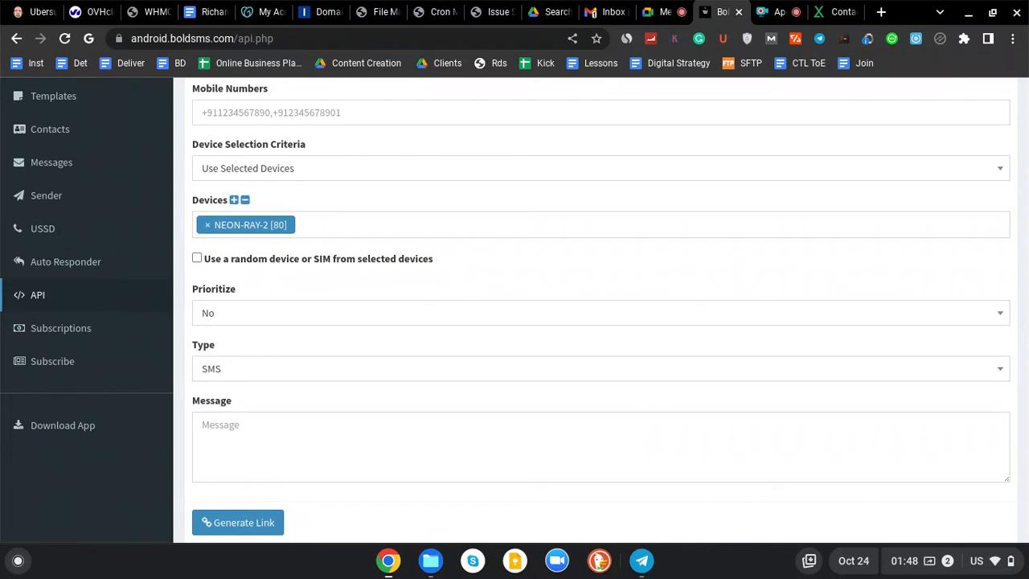
Open the Subscriptions page and examine its Subscriptions and Payments tables.
click(61, 328)
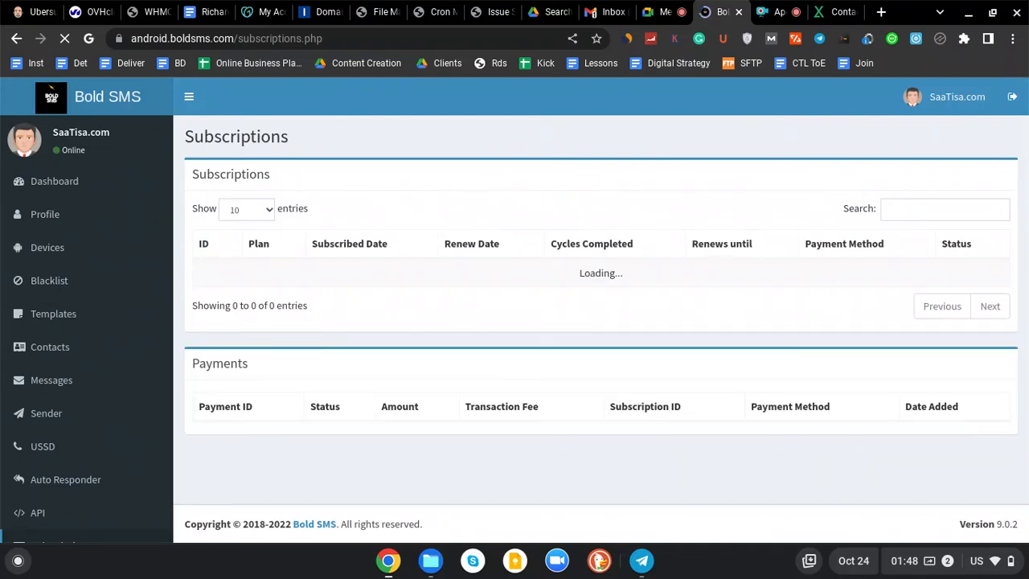
scroll(514, 310, down, 2)
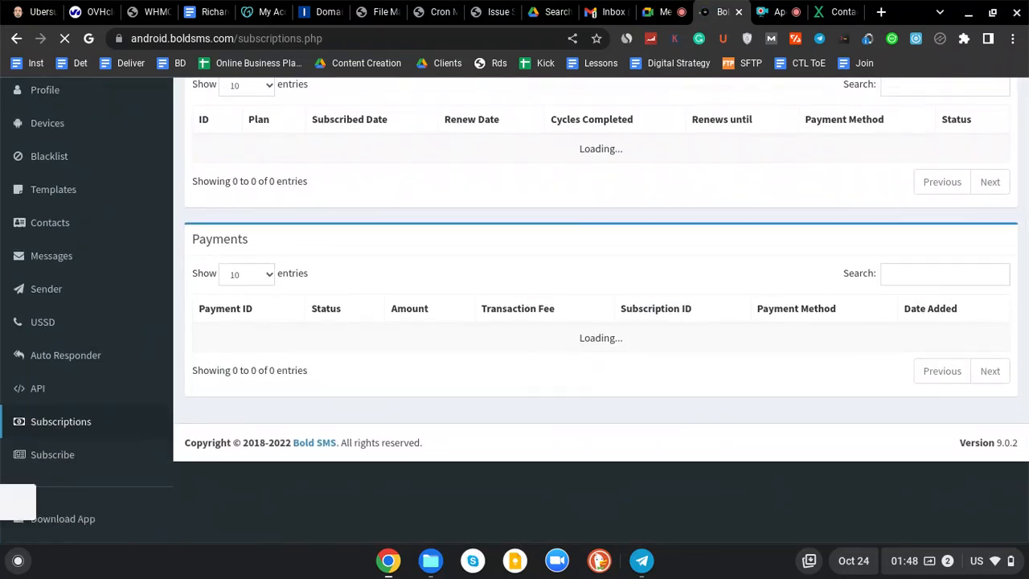
scroll(514, 311, up, 2)
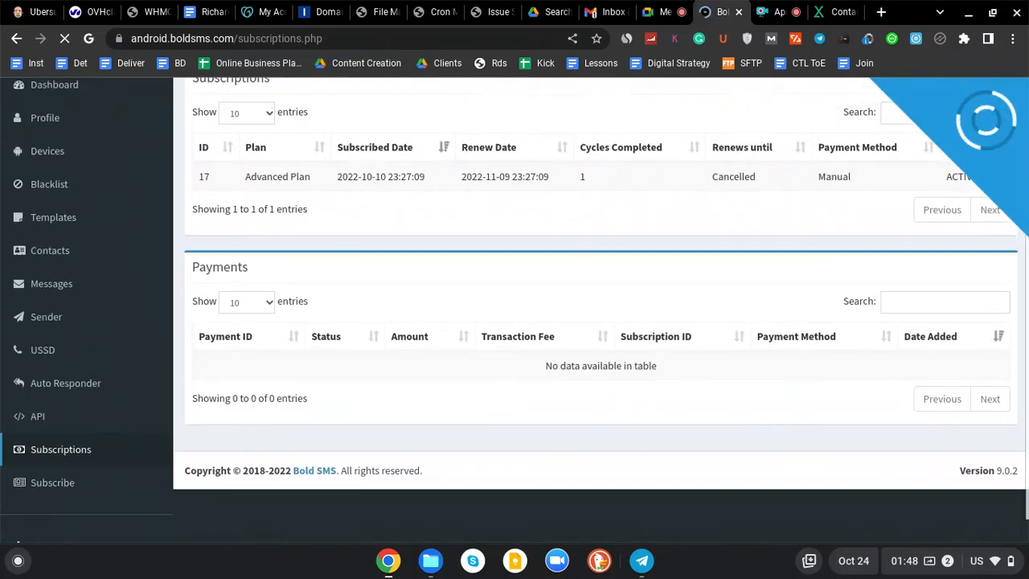
scroll(514, 310, down, 2)
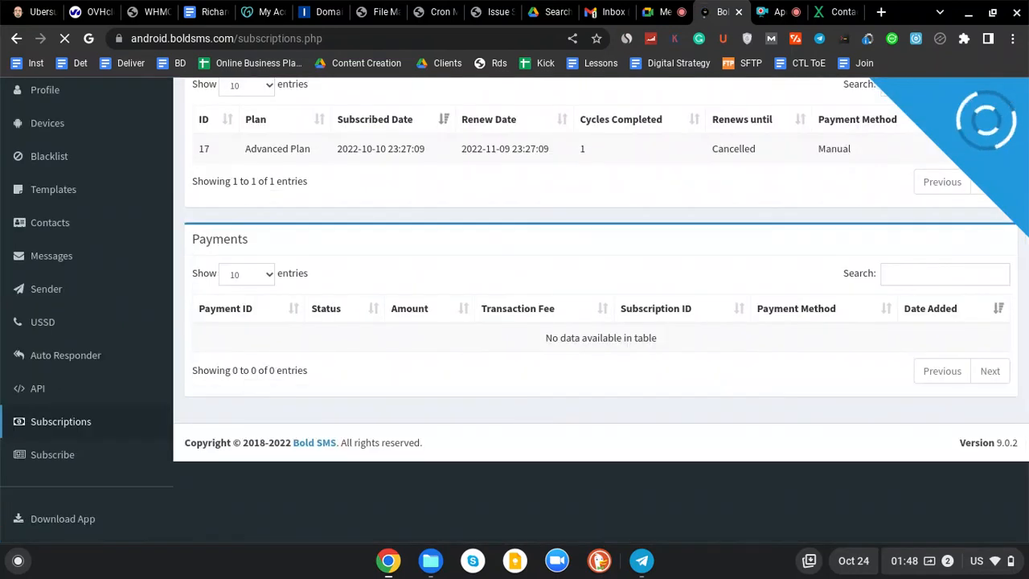
scroll(514, 310, up, 2)
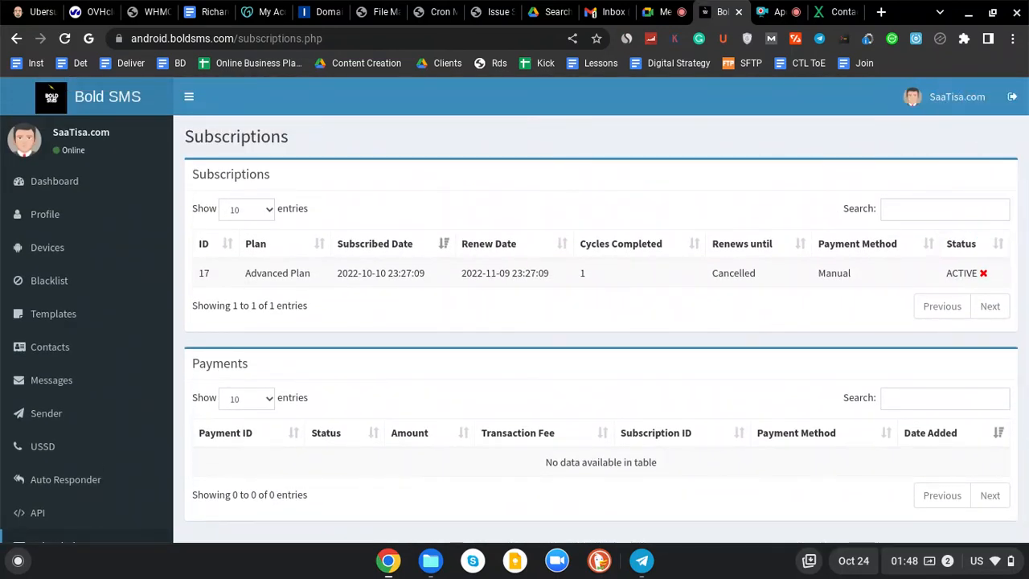
scroll(514, 310, down, 2)
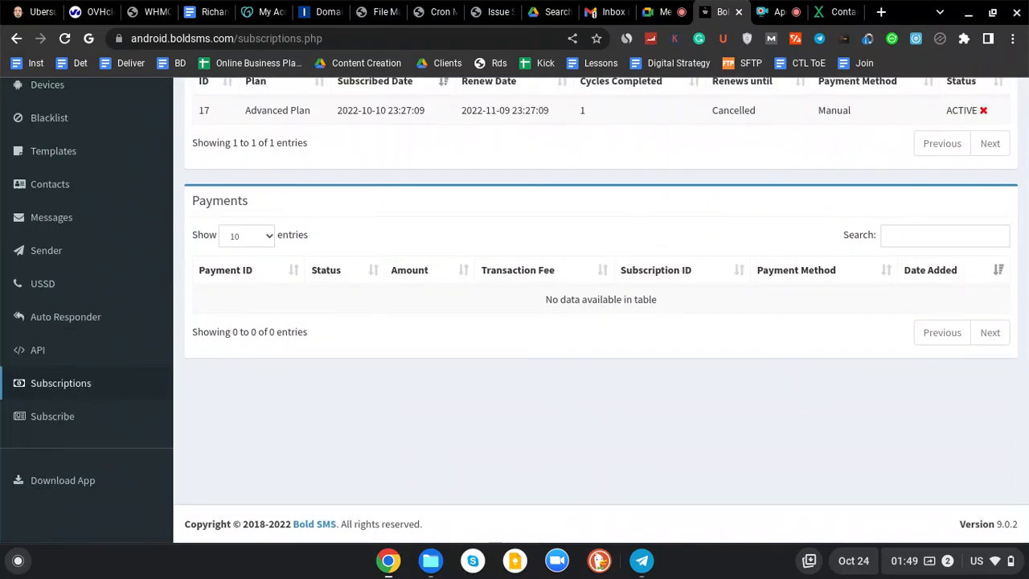
scroll(515, 310, up, 1)
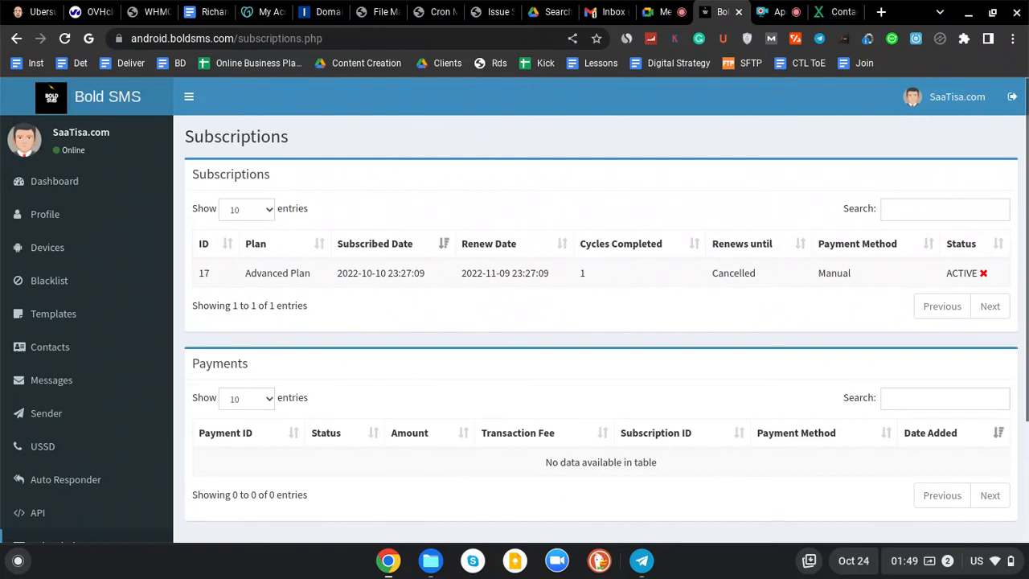